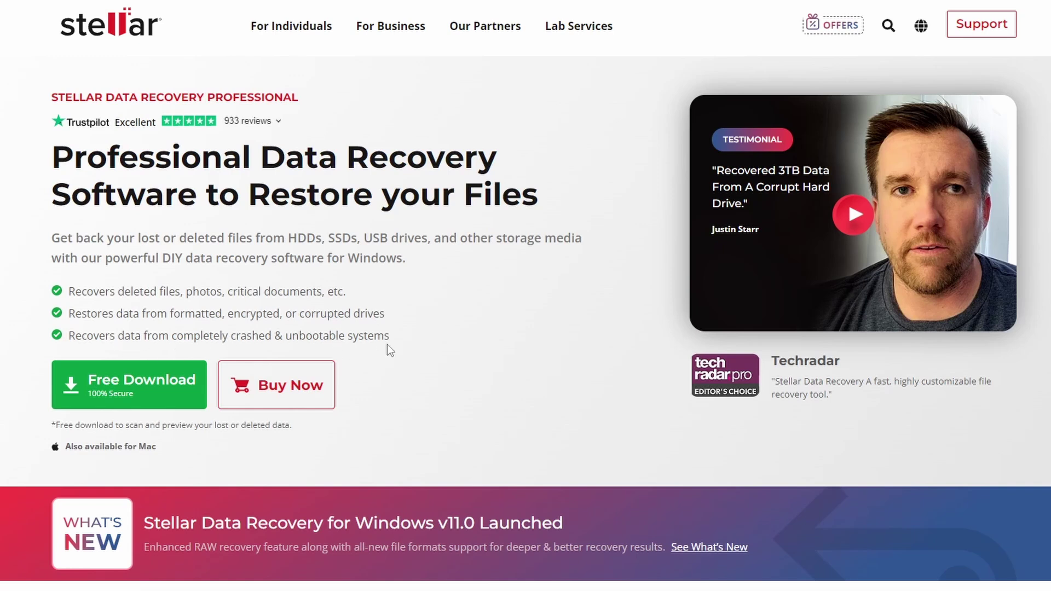
scroll(387, 345, down, 2)
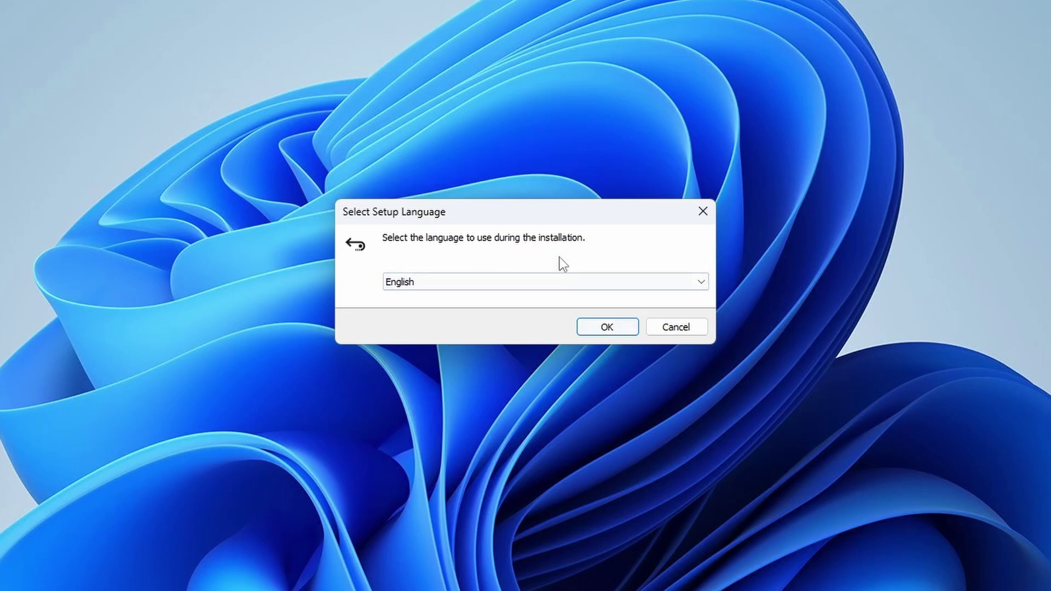
Step: Install Stellar Data Recovery in English to C:\Program Files\Stellar Data Recovery, accepting the license agreement and creating a desktop shortcut
click(607, 327)
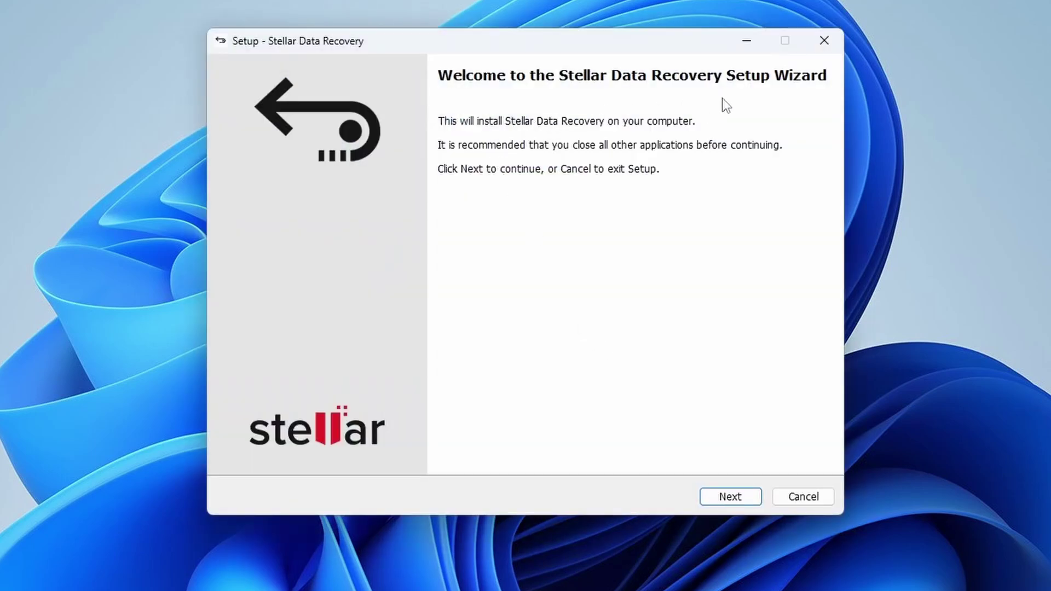
click(733, 494)
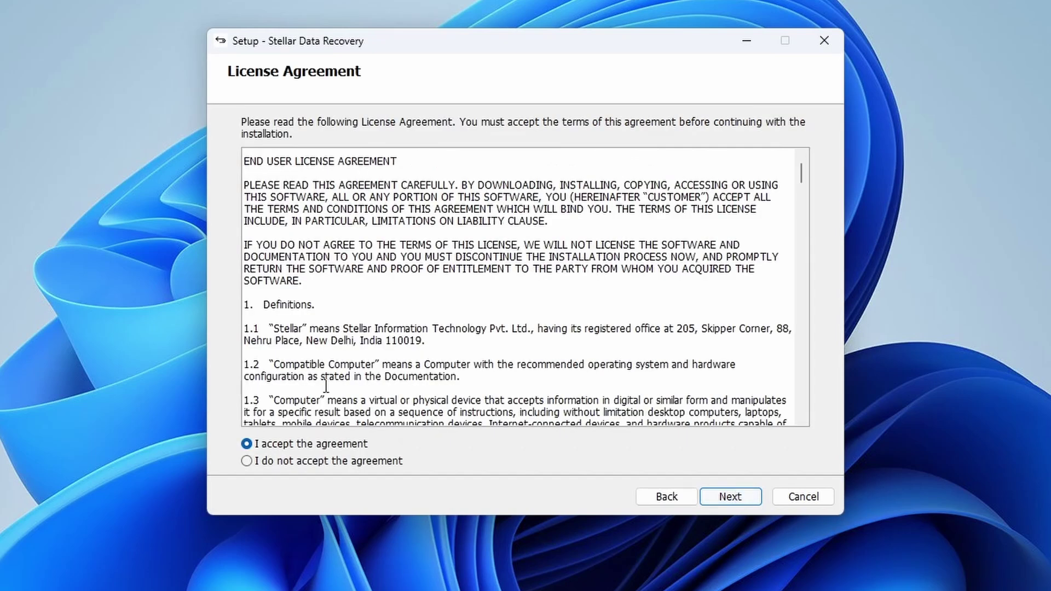
click(732, 500)
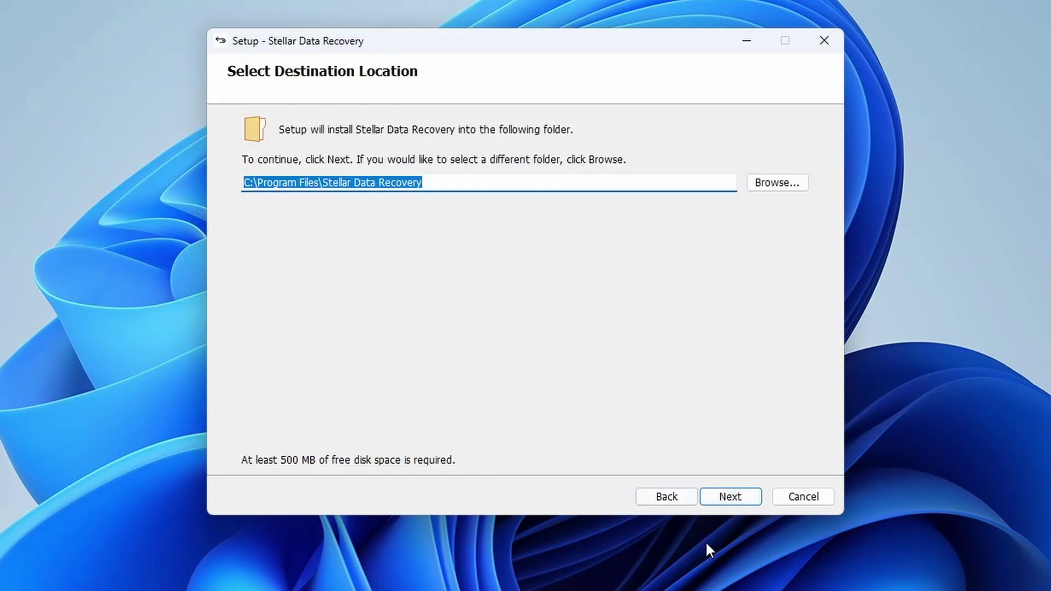
click(737, 497)
click(737, 497)
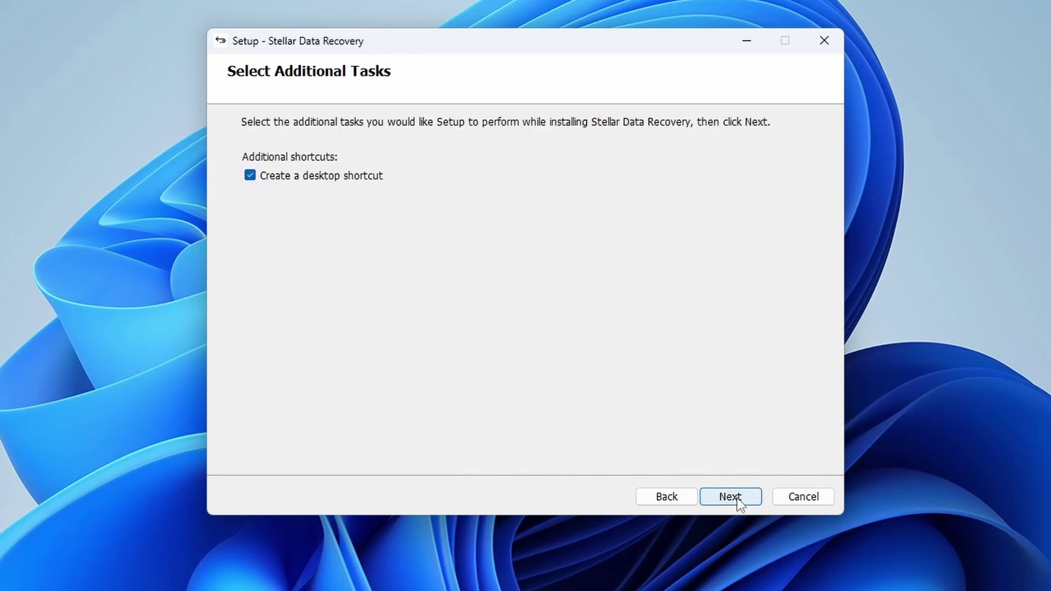
click(737, 497)
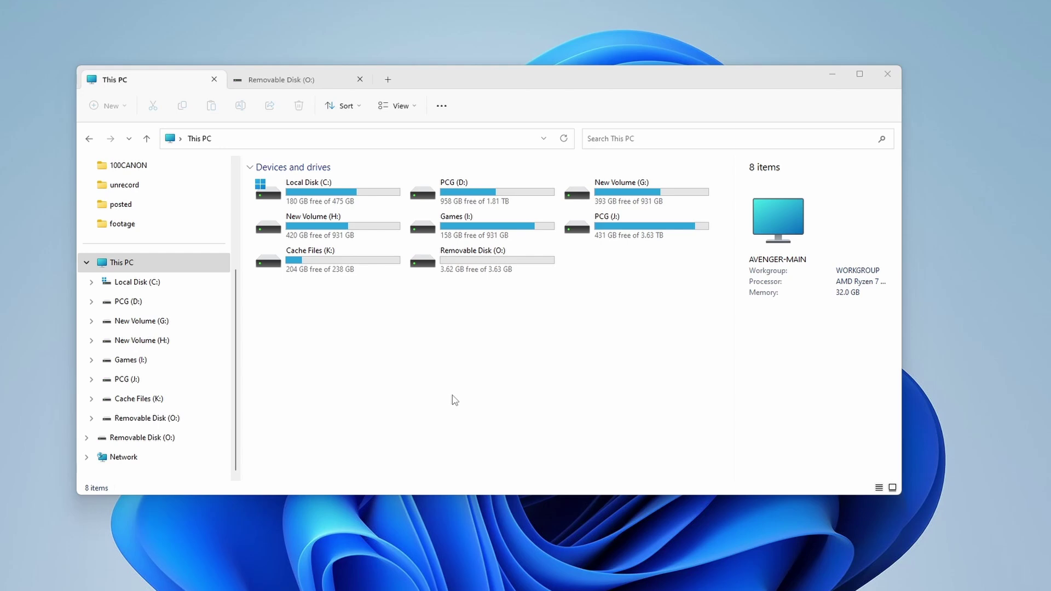
Step: Open Removable Disk (O:) and examine the image, PDF and video files stored on it
click(454, 400)
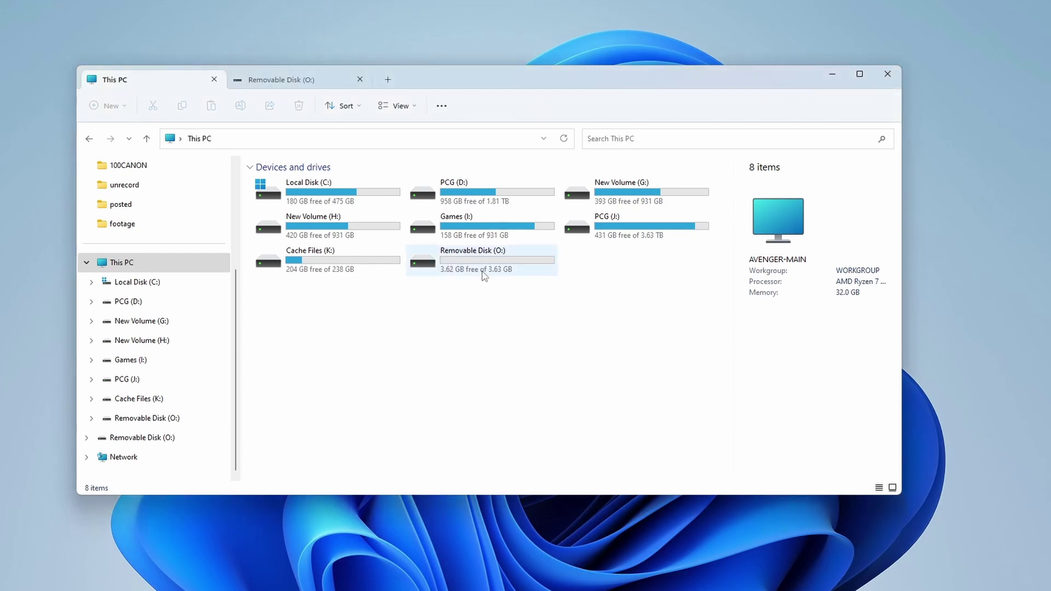
double_click(501, 268)
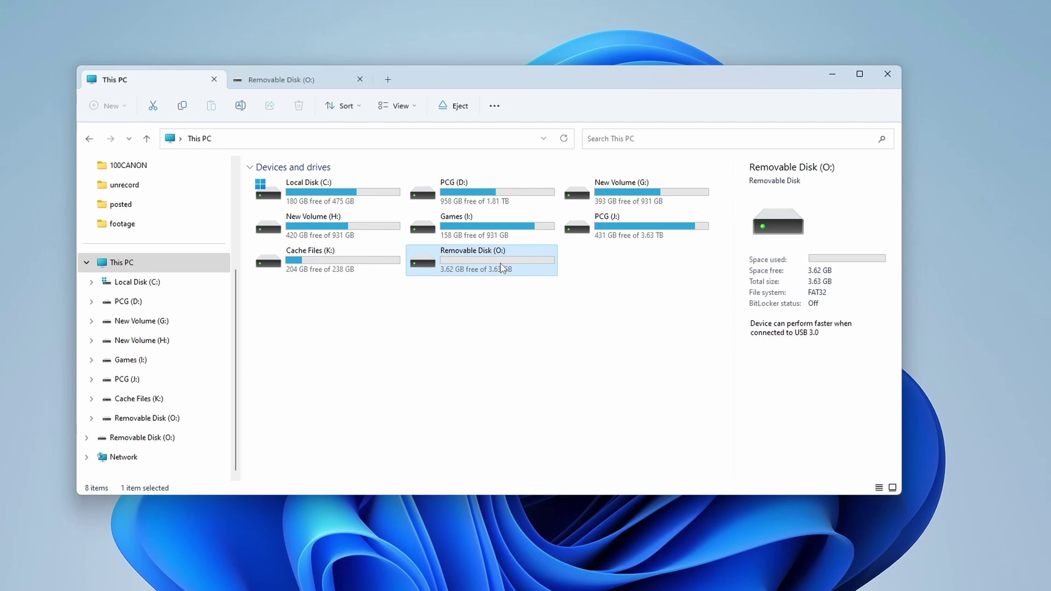
drag(277, 237, 341, 221)
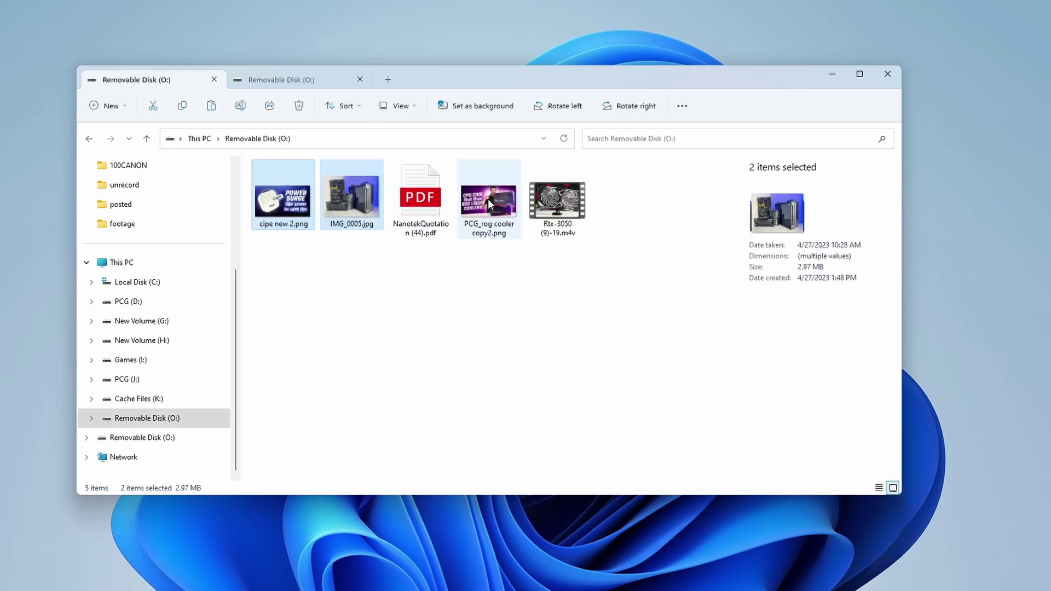
ctrl+click(480, 228)
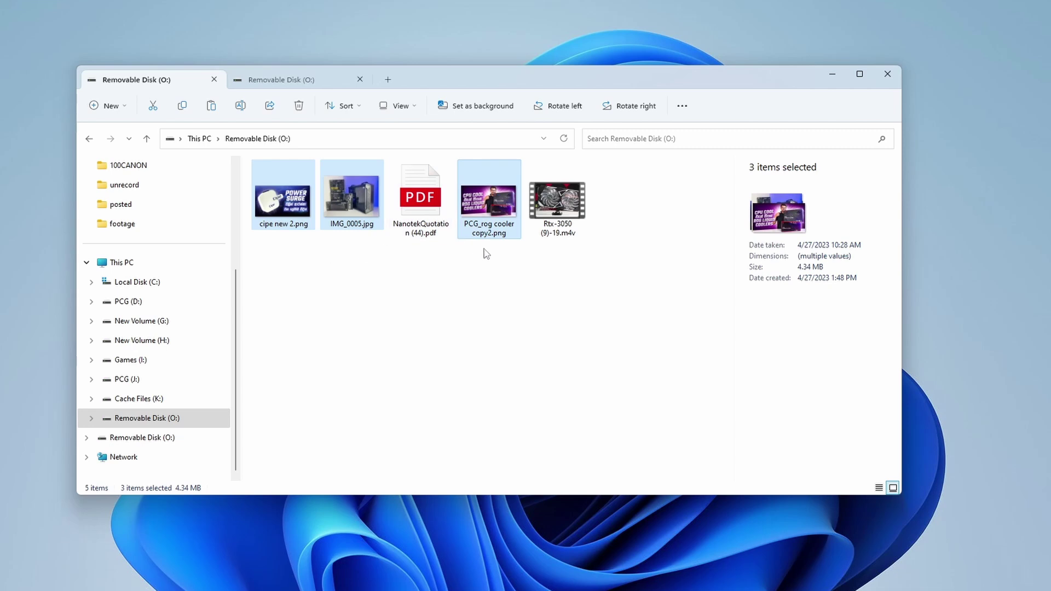
click(482, 267)
click(420, 205)
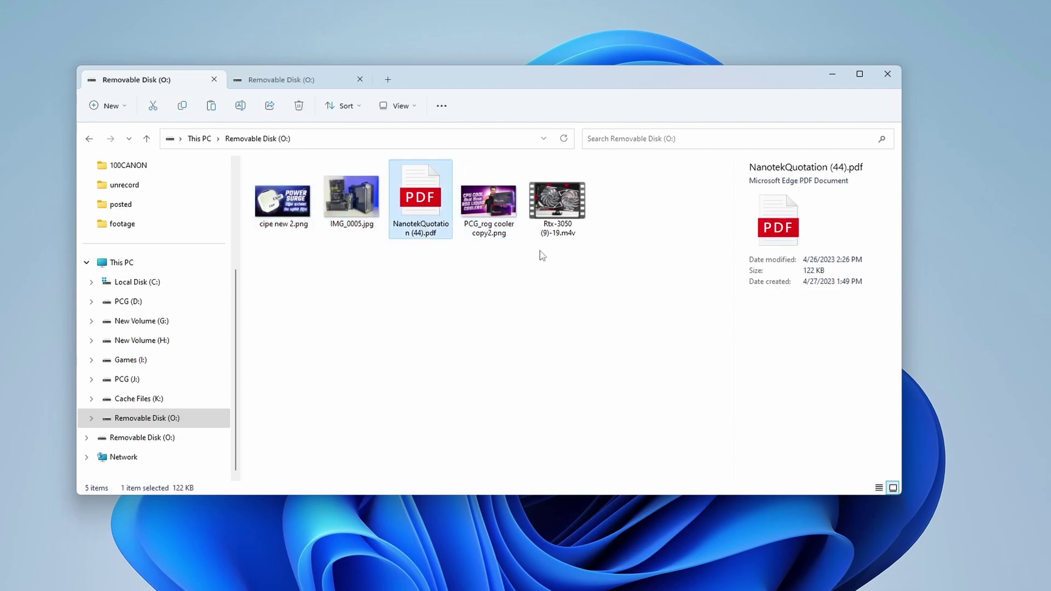
click(564, 217)
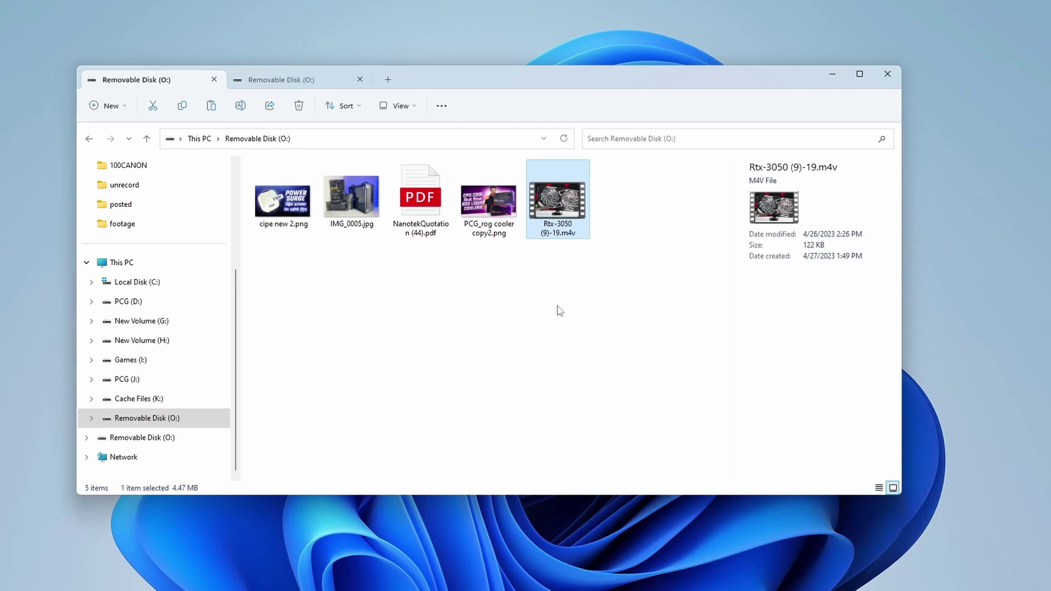
click(578, 284)
drag(630, 202, 252, 243)
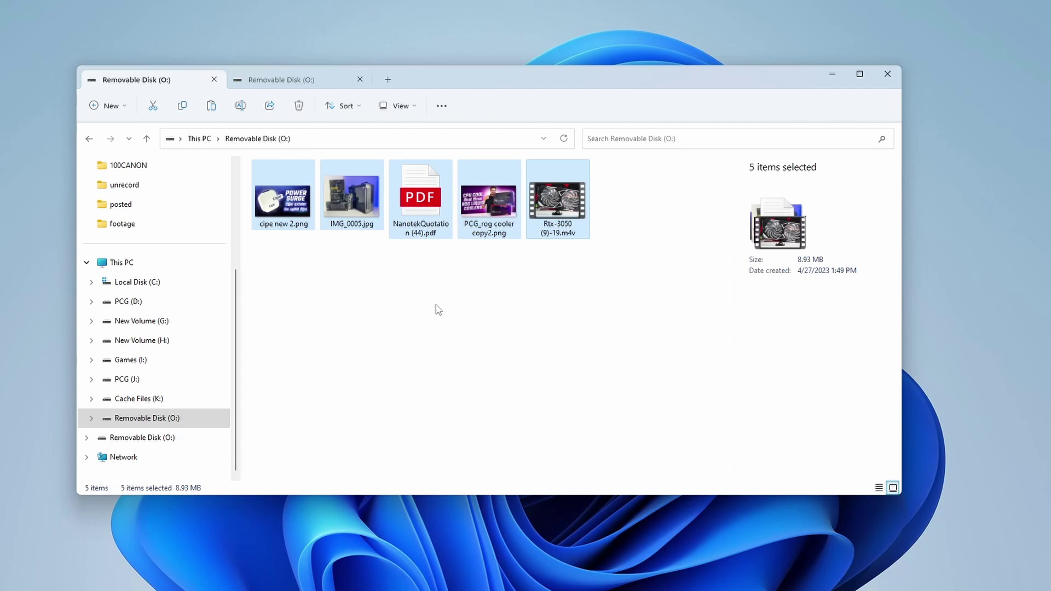
click(547, 287)
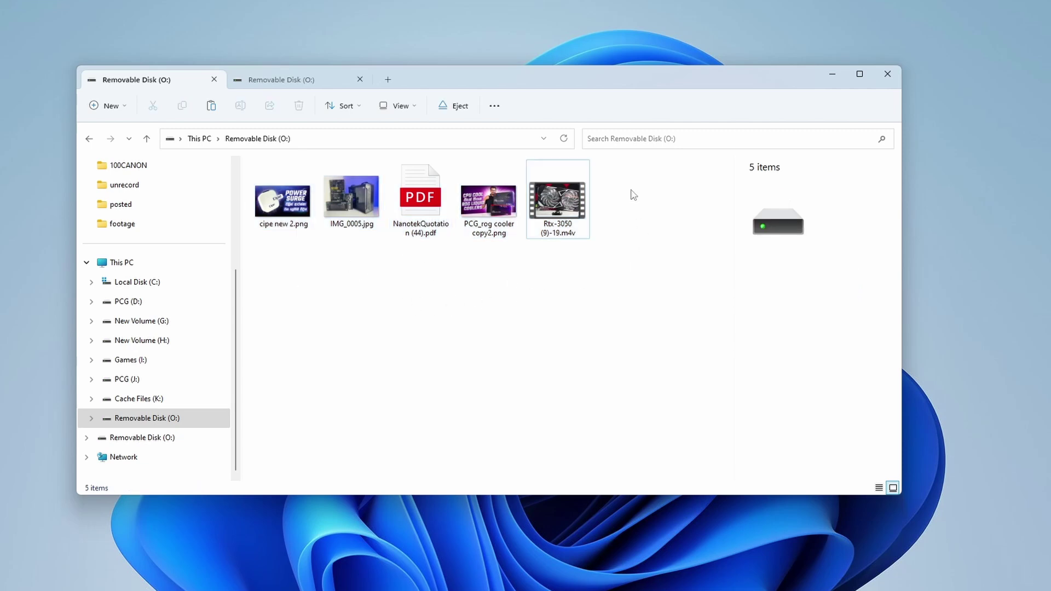
Step: Quick-format Removable Disk (O:) as FAT32 with an allocation unit size of 4096 bytes
click(147, 141)
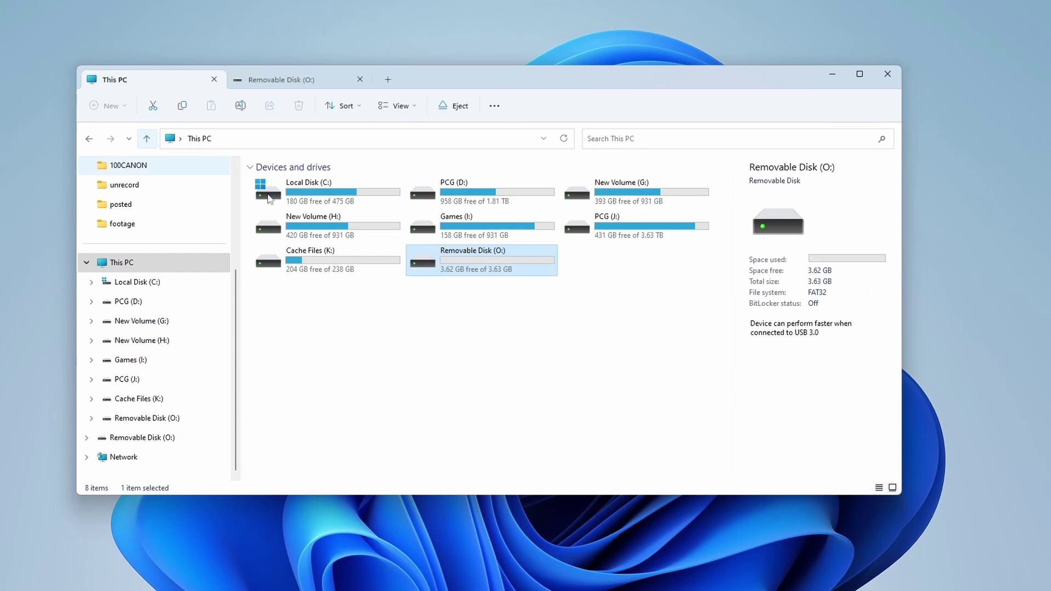
right_click(430, 267)
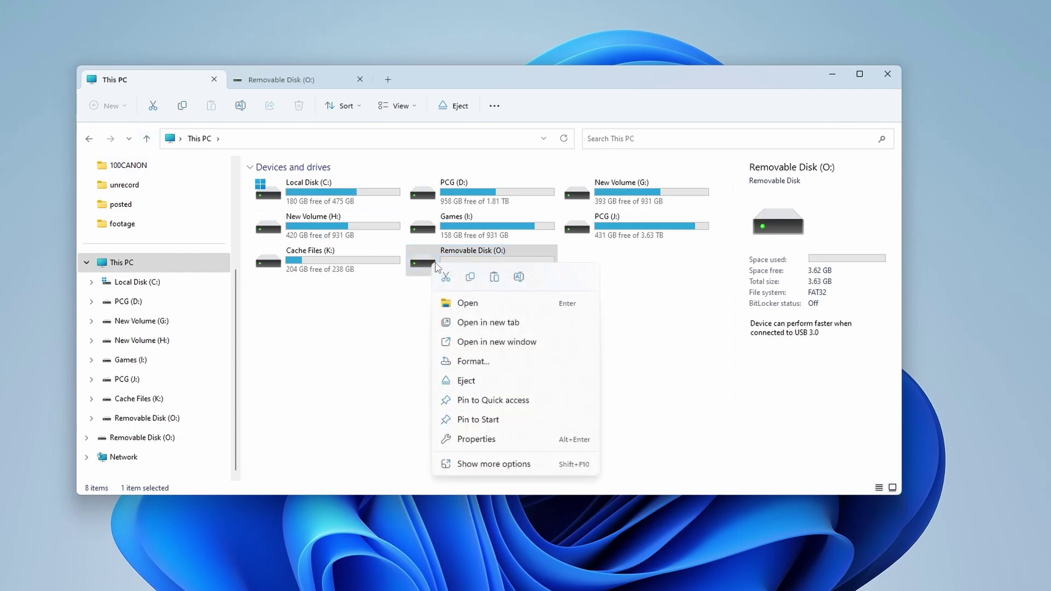
click(487, 367)
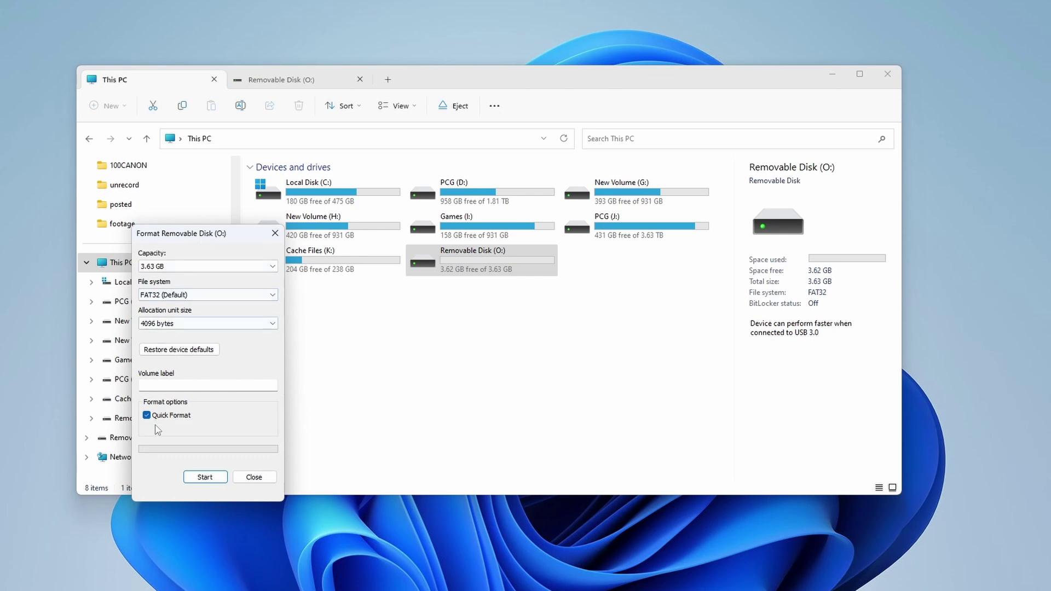
click(205, 477)
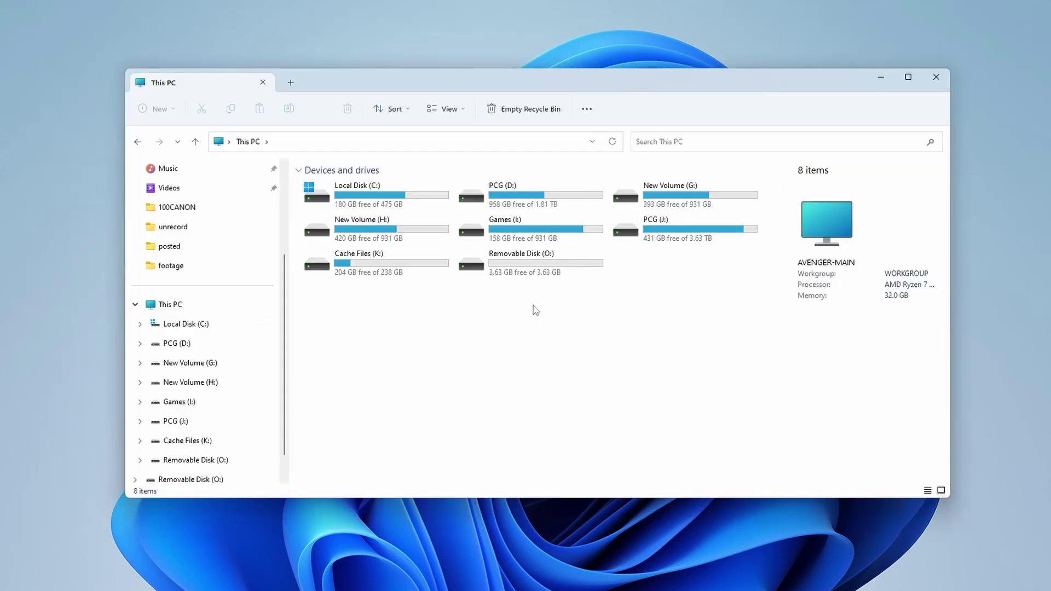
Step: Check the contents and free space of the formatted Removable Disk (O:), and return to This PC
double_click(523, 276)
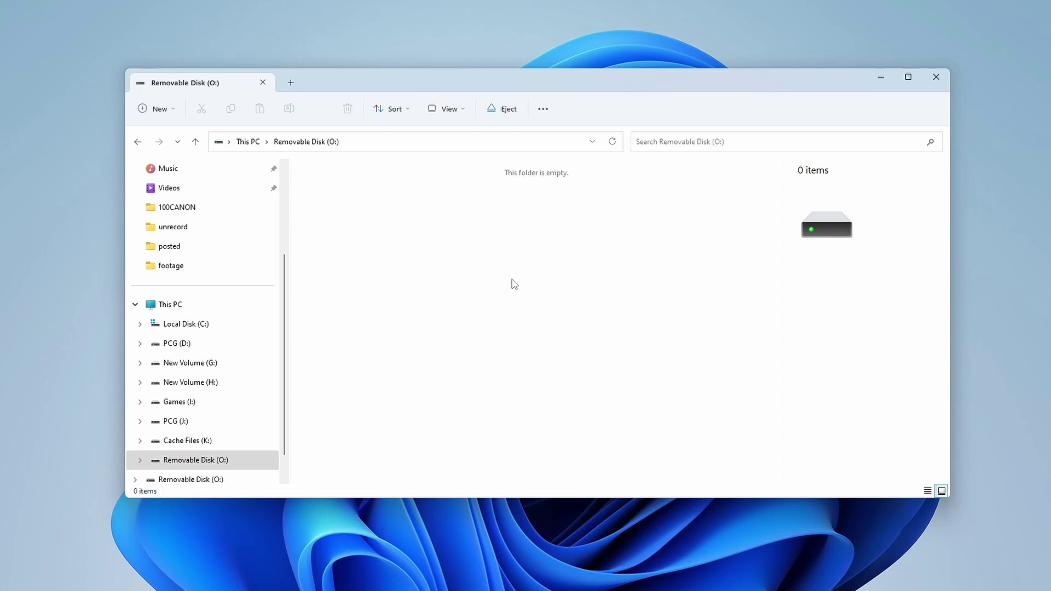
drag(387, 88, 328, 72)
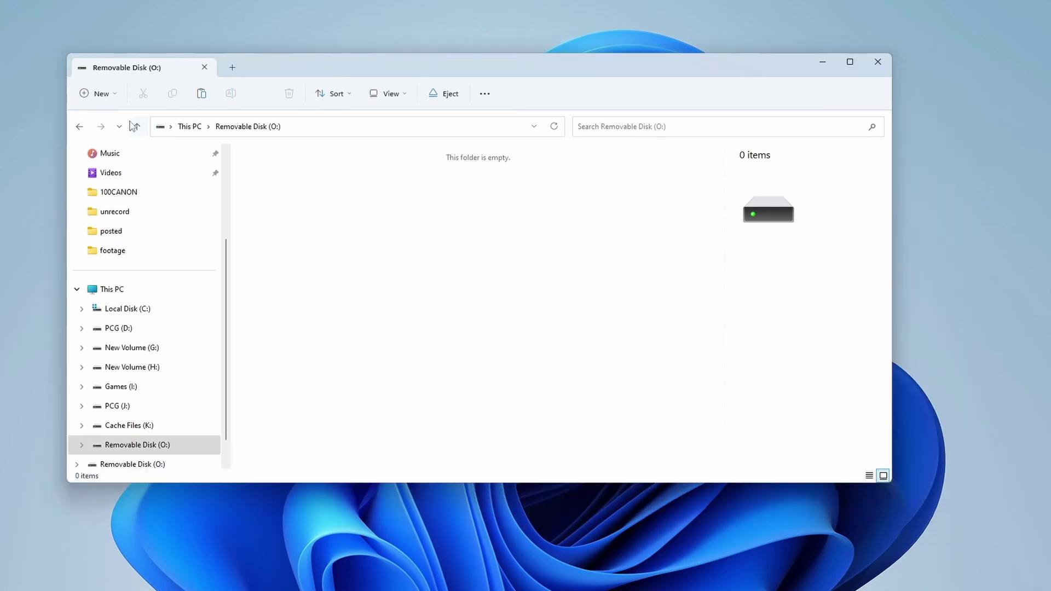
click(136, 127)
click(427, 251)
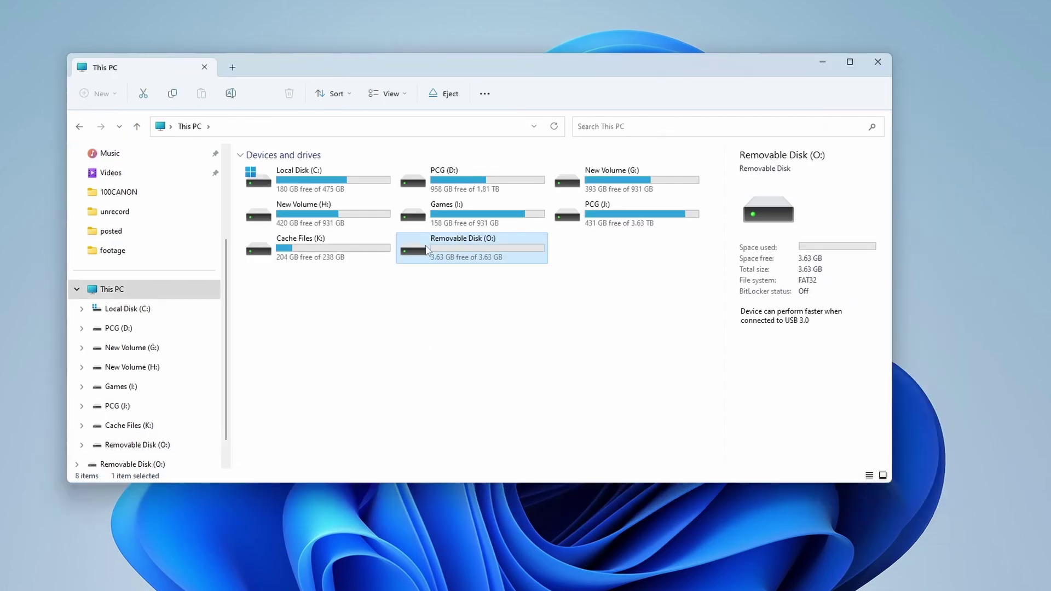
click(479, 306)
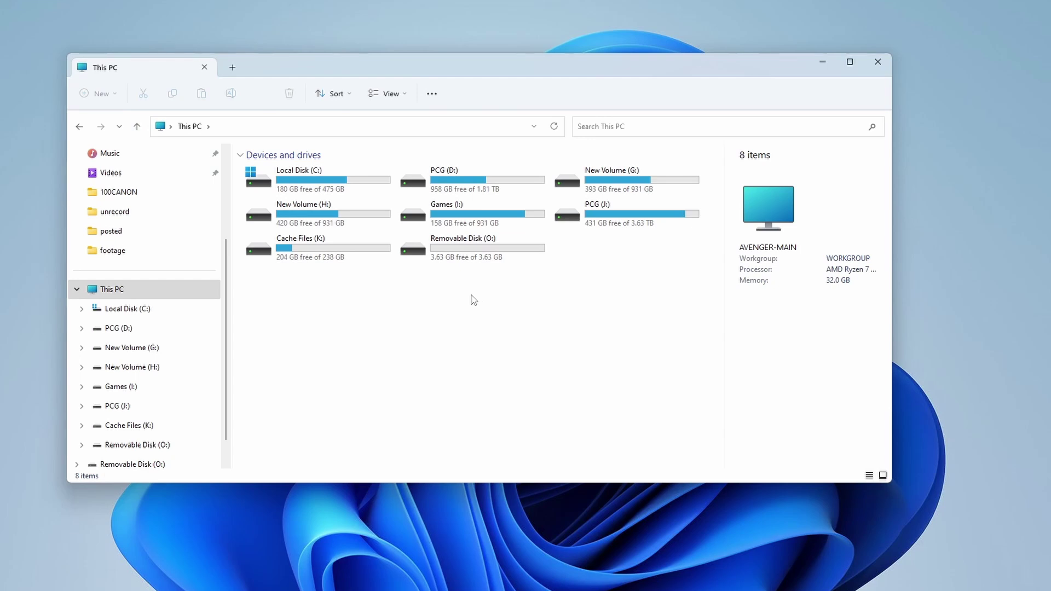
double_click(452, 257)
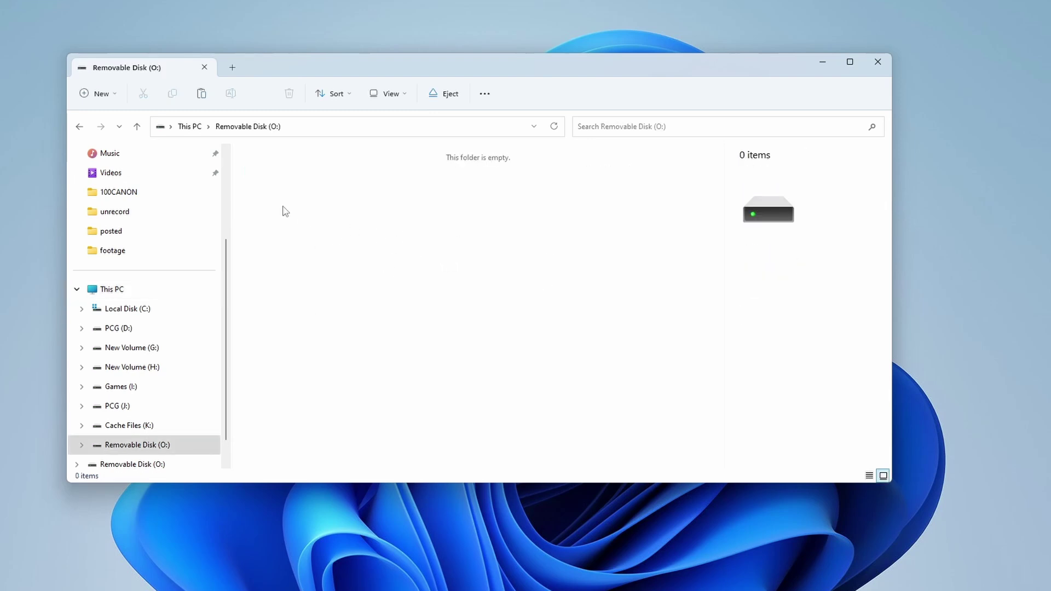
click(137, 126)
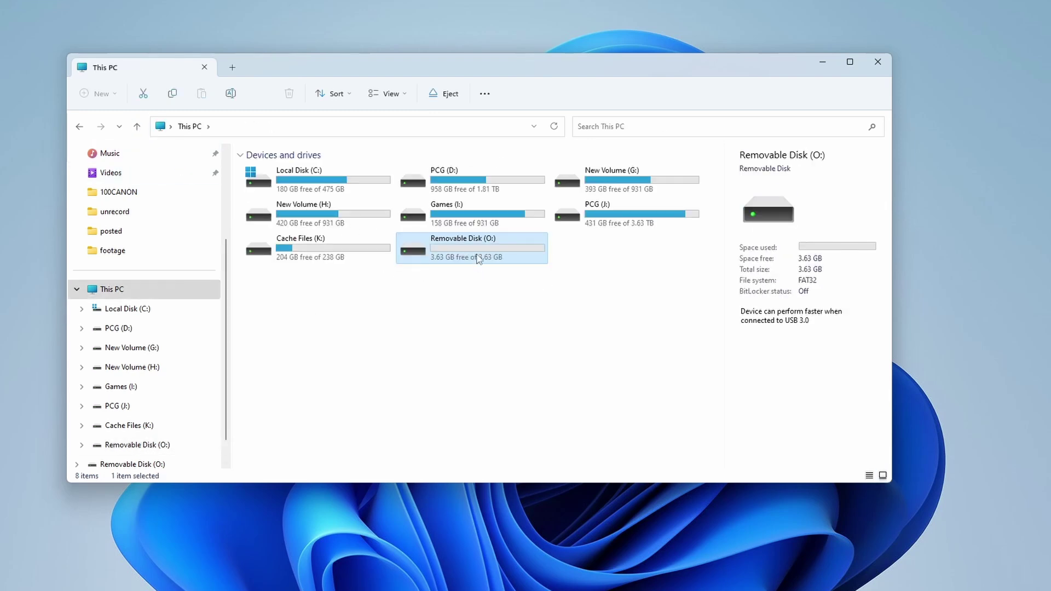
double_click(478, 259)
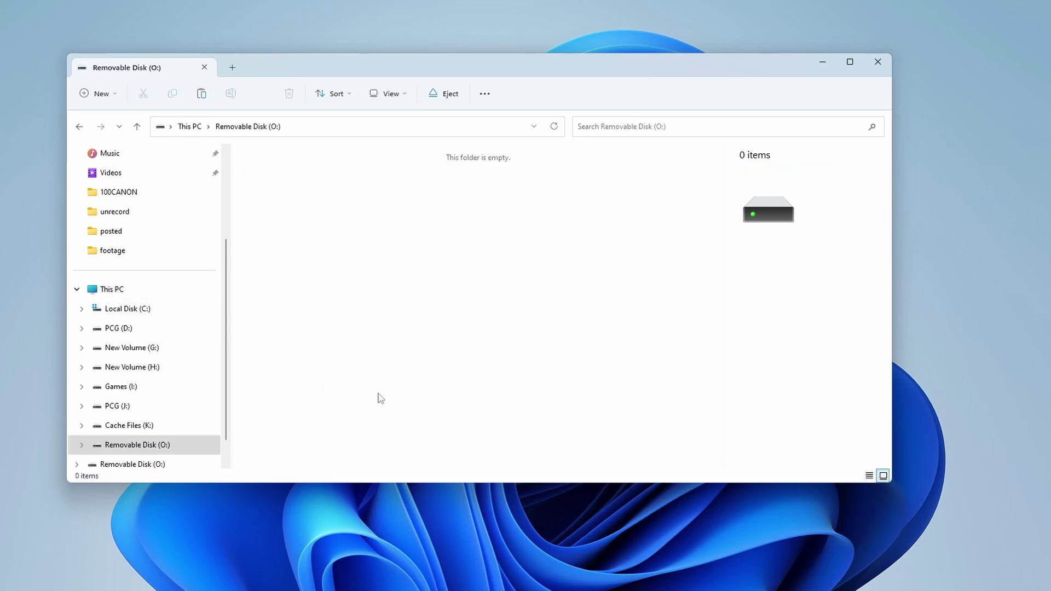
click(137, 126)
click(434, 328)
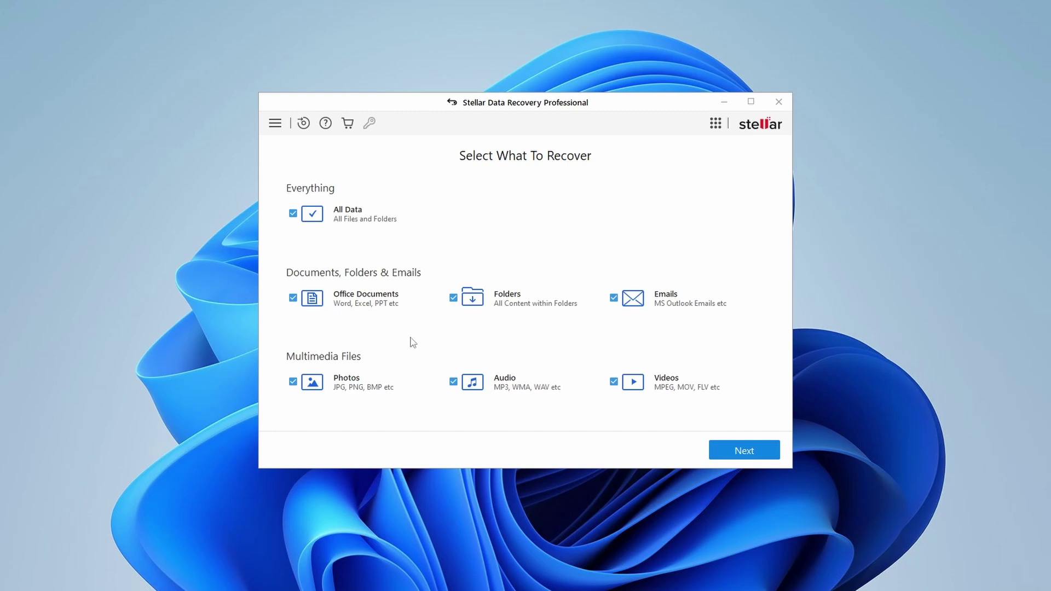
Step: Scan Local Disk (O:) for all data types and open the SYSTEM~1 folder in the scan results
click(738, 453)
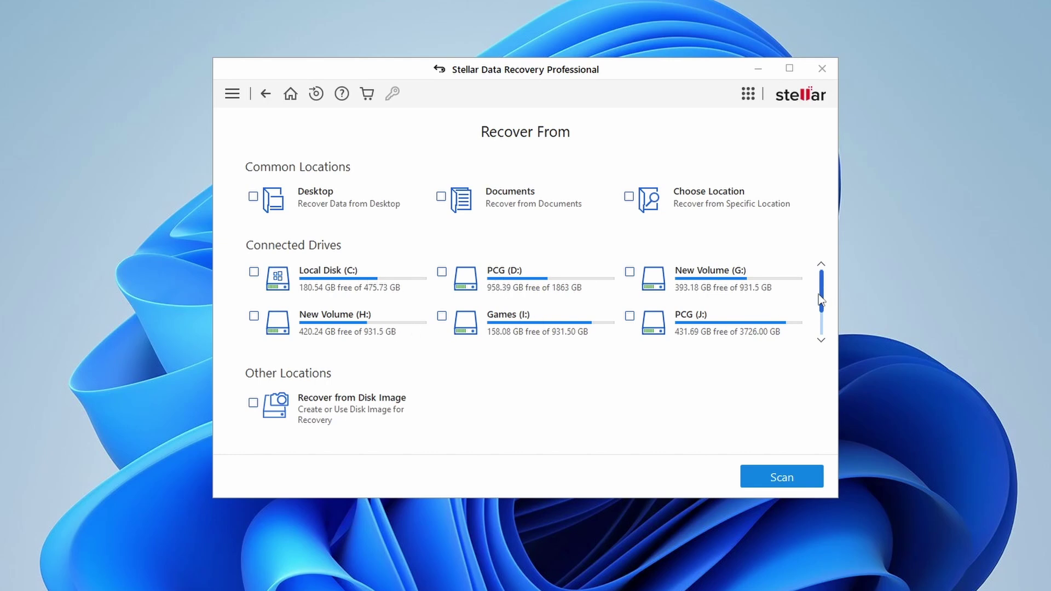
drag(819, 293, 829, 325)
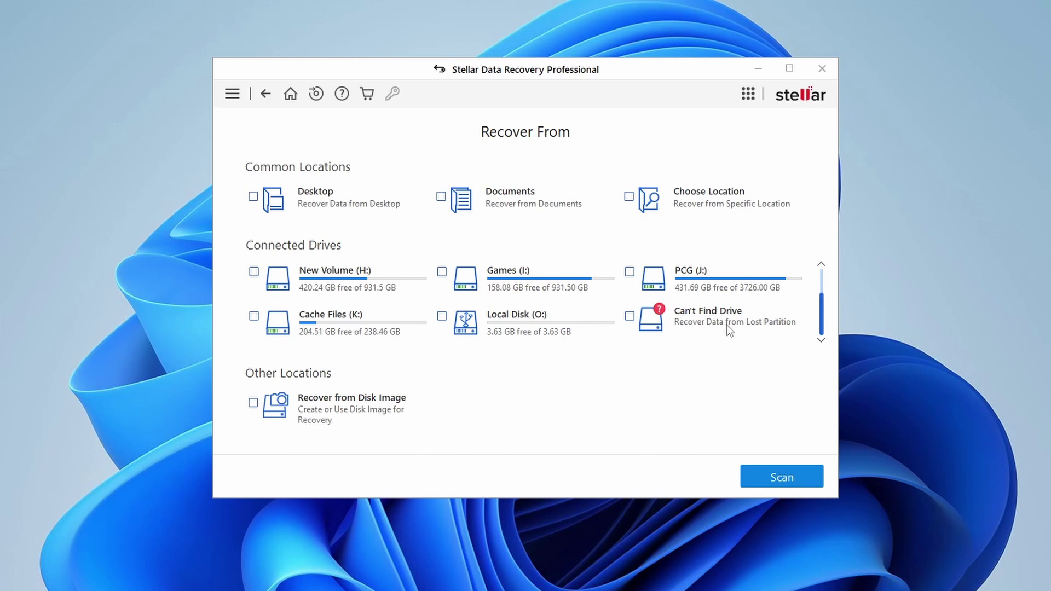
click(443, 317)
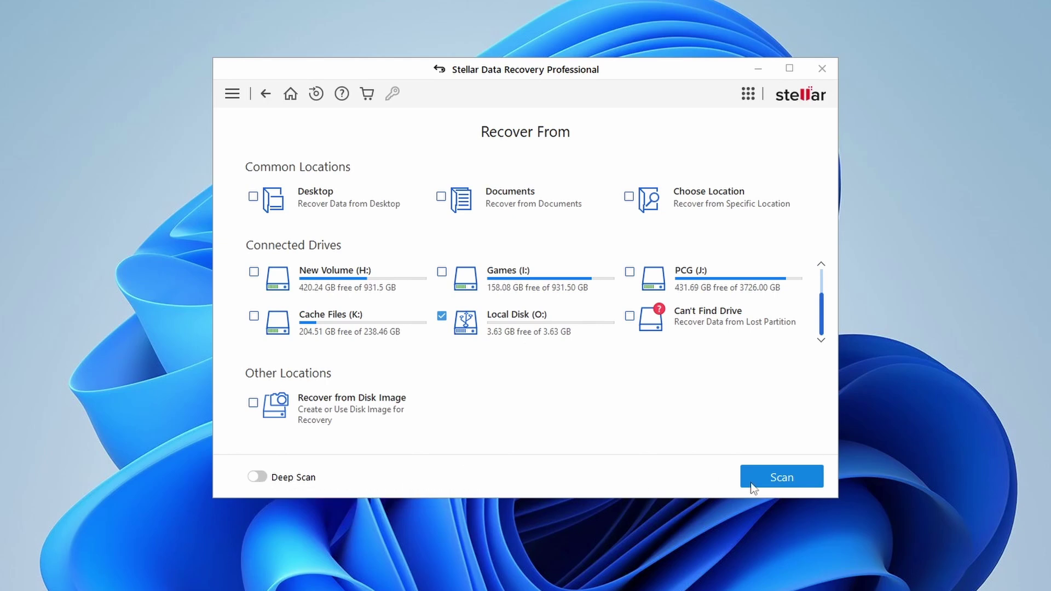
click(783, 479)
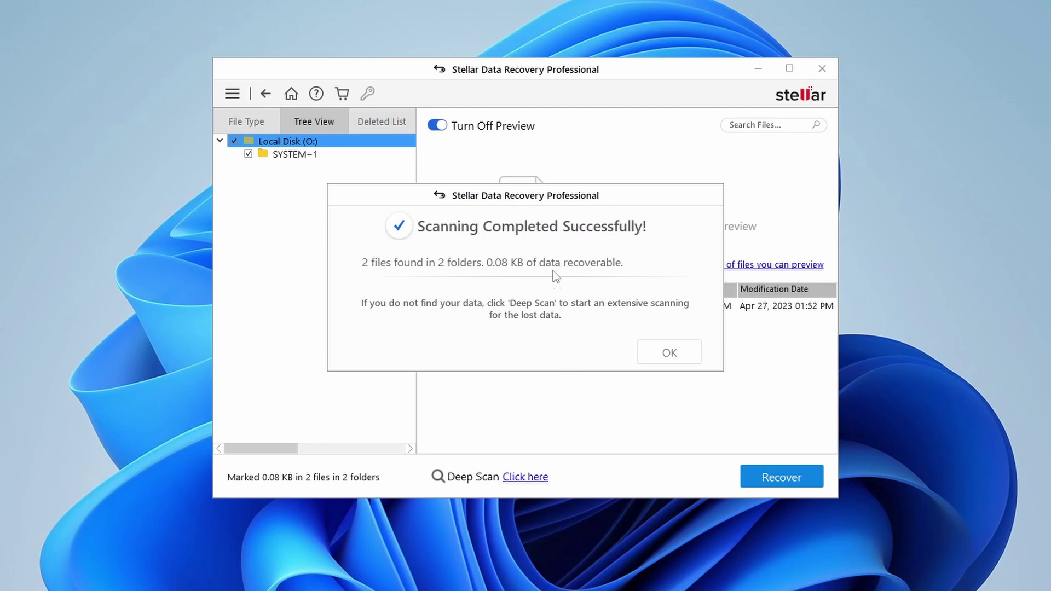
click(669, 352)
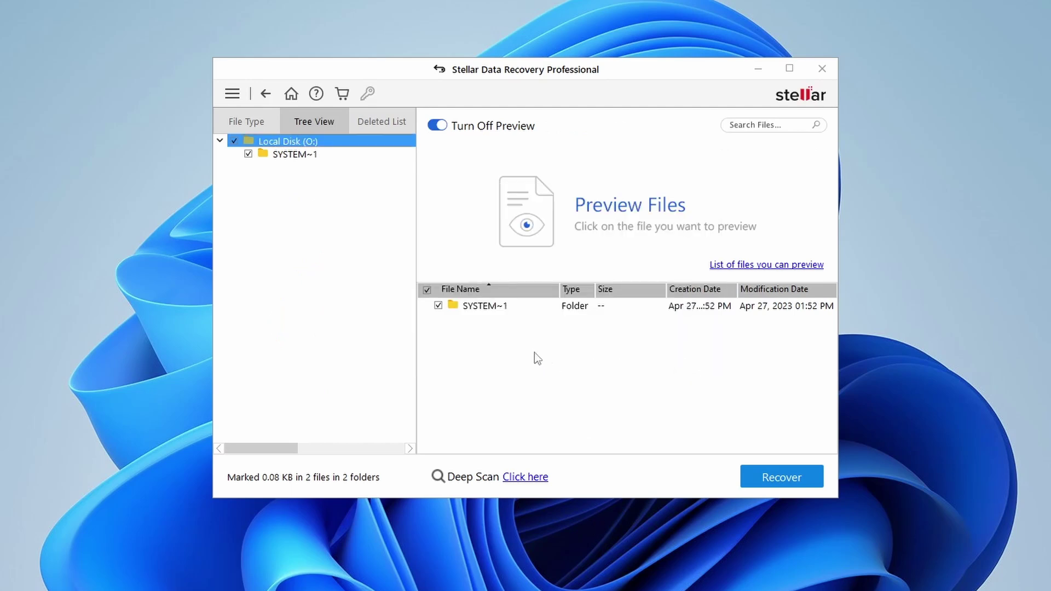
click(289, 155)
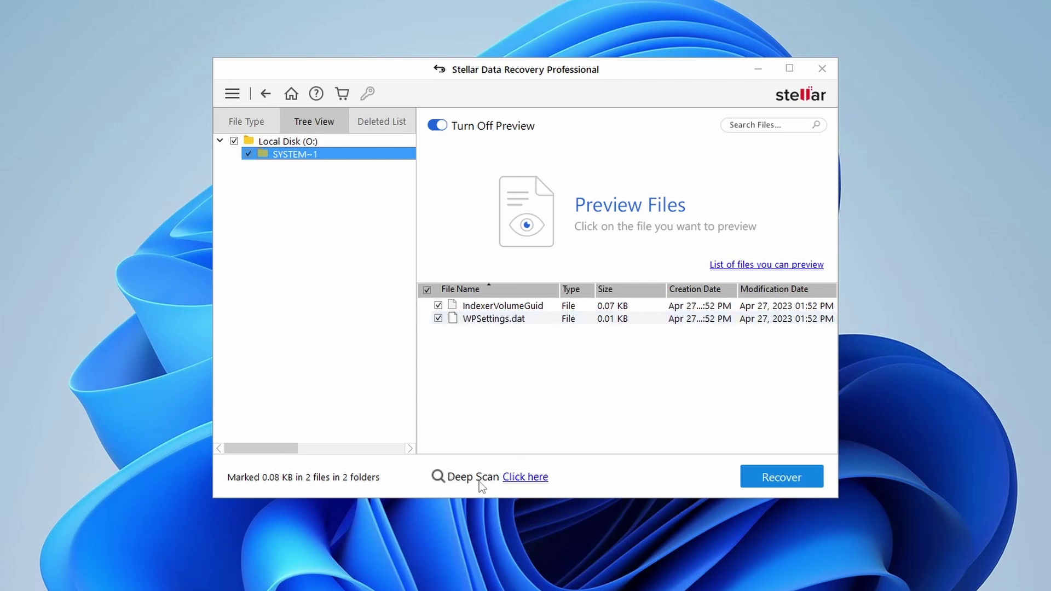
Step: Run a Deep Scan of Local Disk (O:) and select the Raw Data folder in the results
click(526, 478)
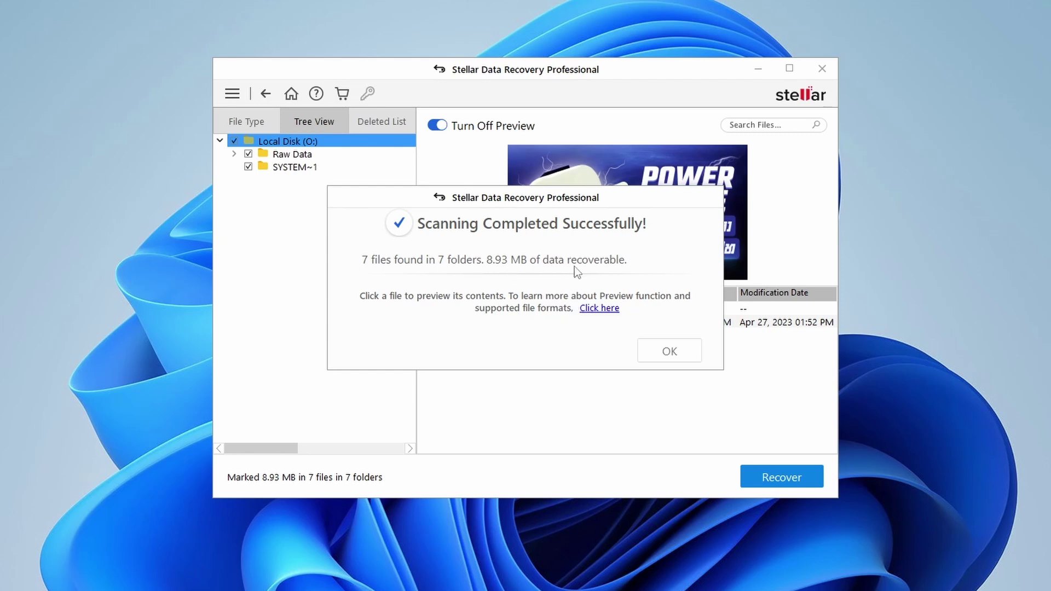
click(663, 354)
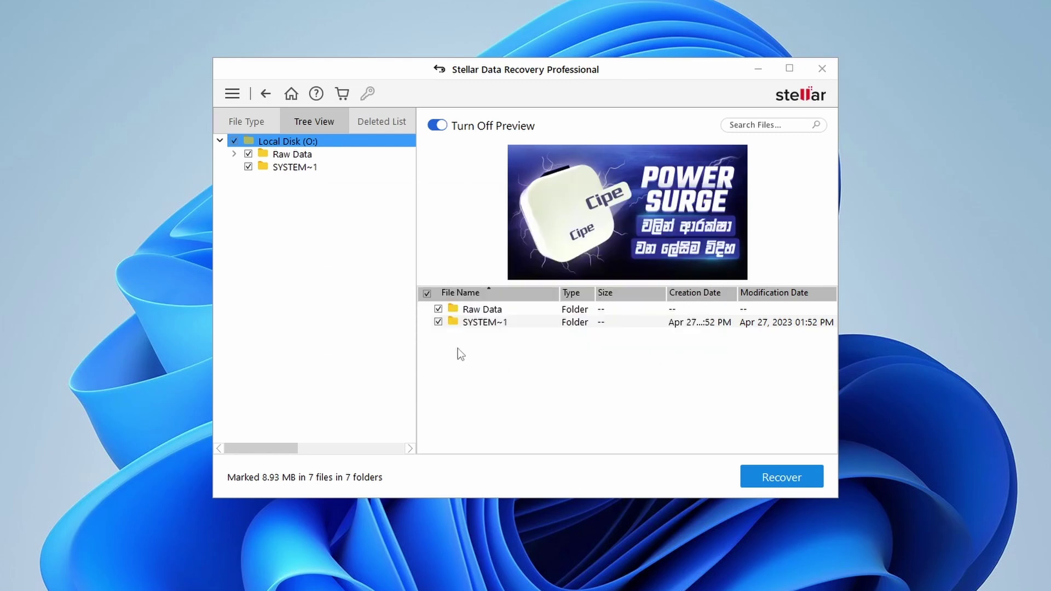
click(448, 311)
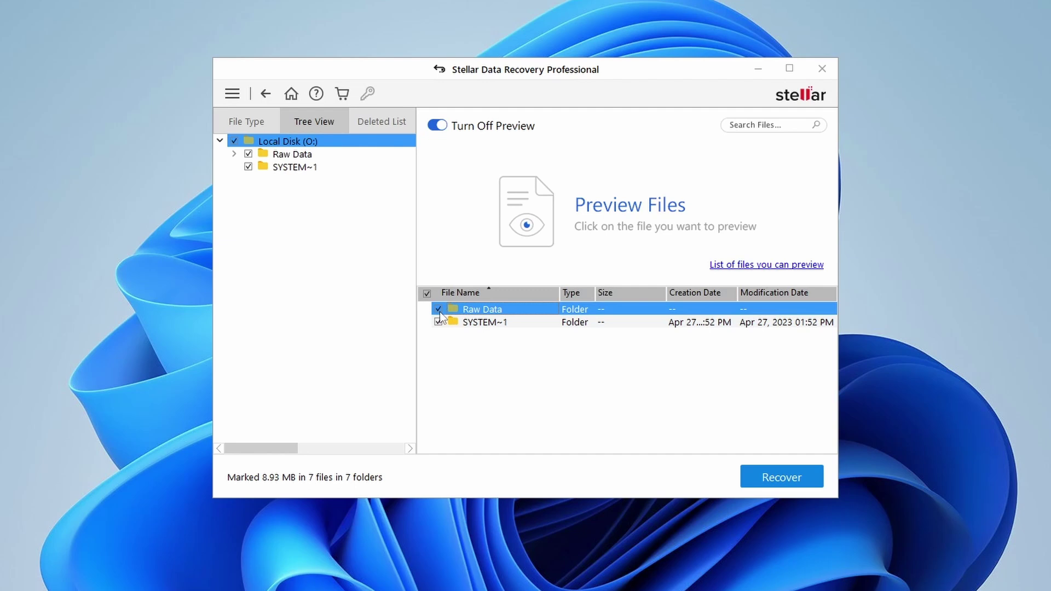
Step: Examine the MP4, PDF, JPEG and PNG folders under Raw Data and the SYSTEM~1 folder, and return to Local Disk (O:)
click(291, 155)
click(235, 154)
click(296, 167)
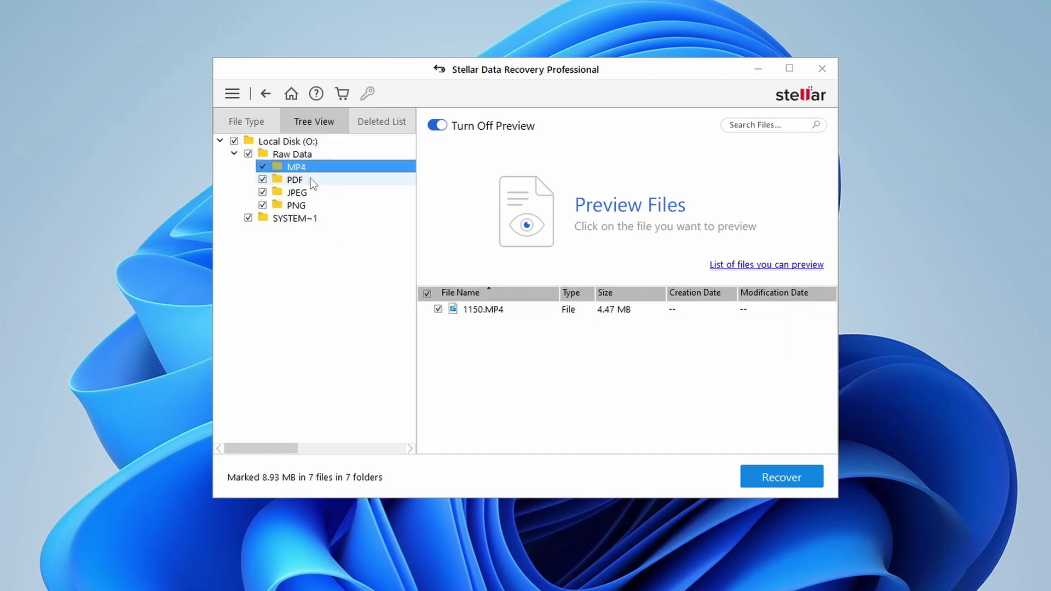
click(310, 179)
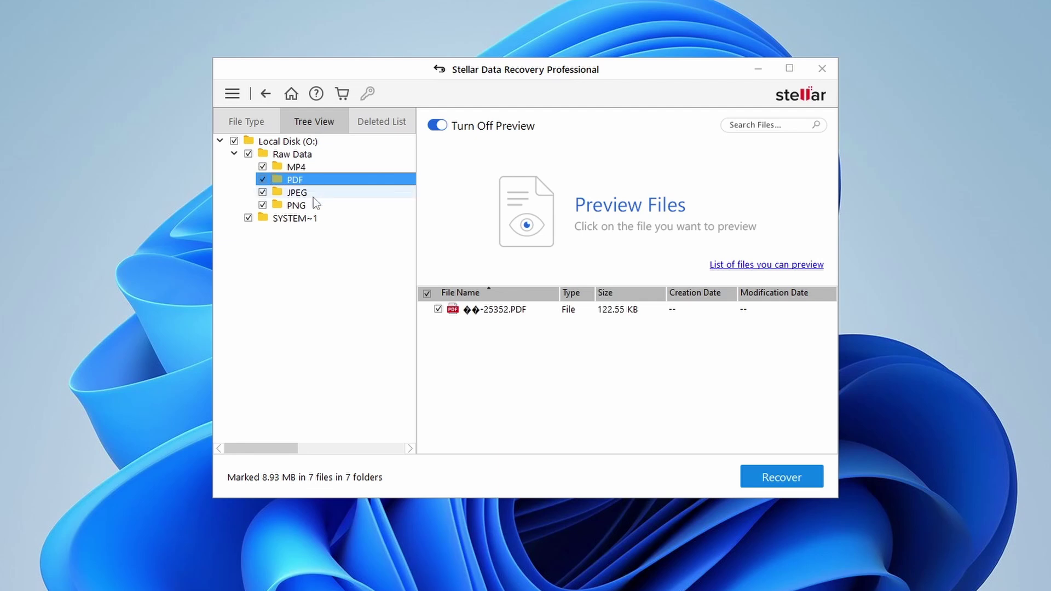
key(Down)
key(Down)
key(Down)
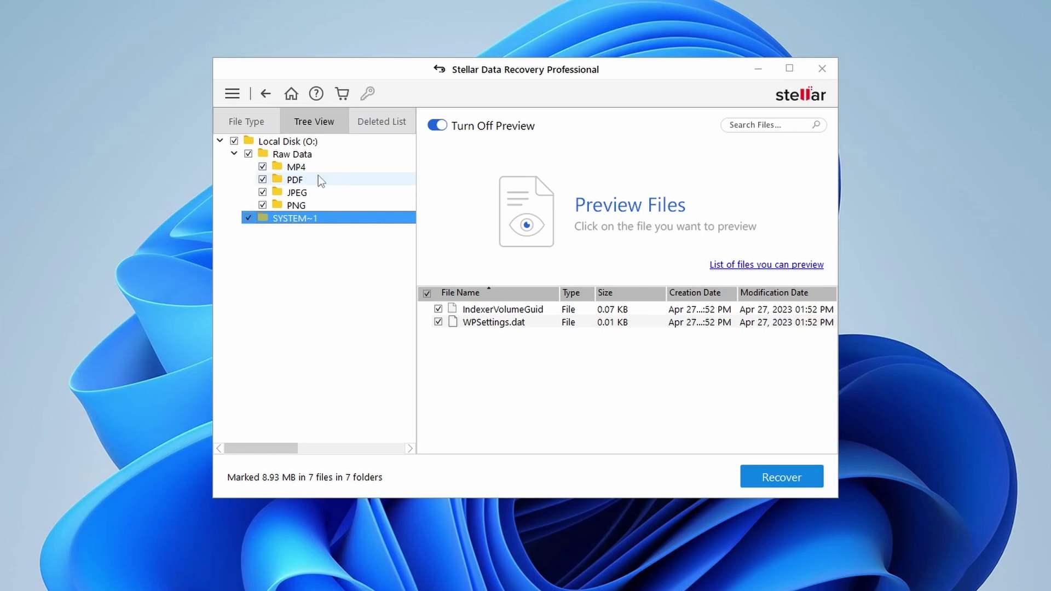
click(234, 154)
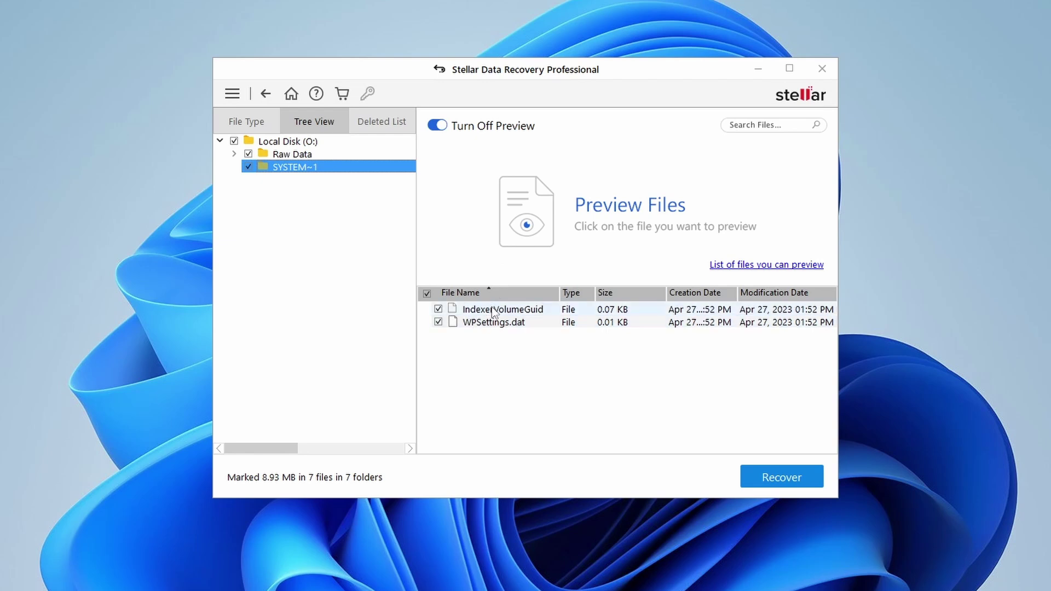
click(296, 153)
click(297, 142)
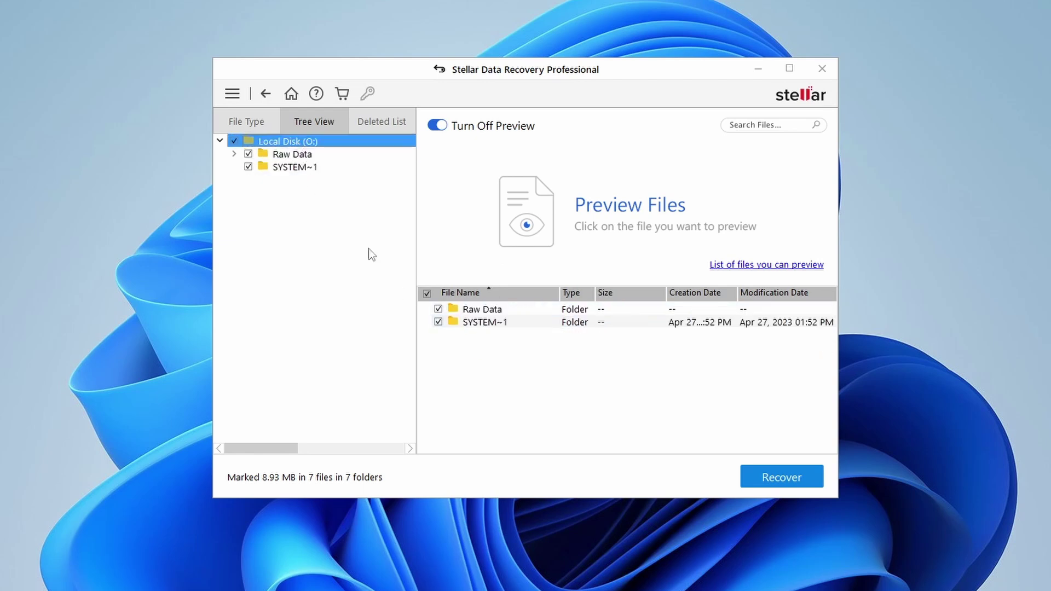
Step: Recover all marked files from Local Disk (O:) to a new folder named disk O inside Recover test on PCG (J:)
click(771, 477)
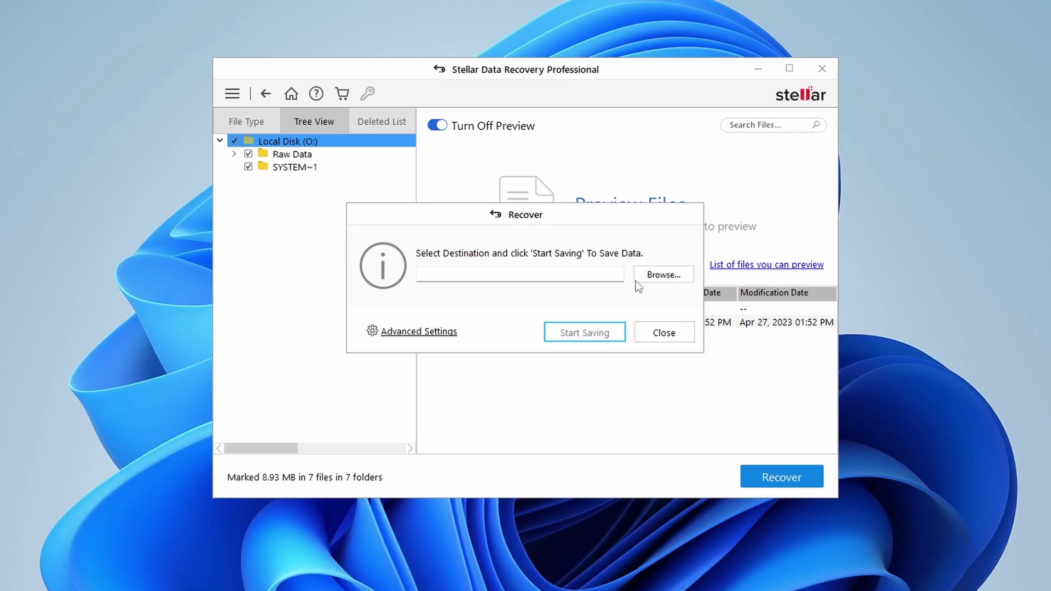
click(665, 278)
drag(662, 277, 649, 442)
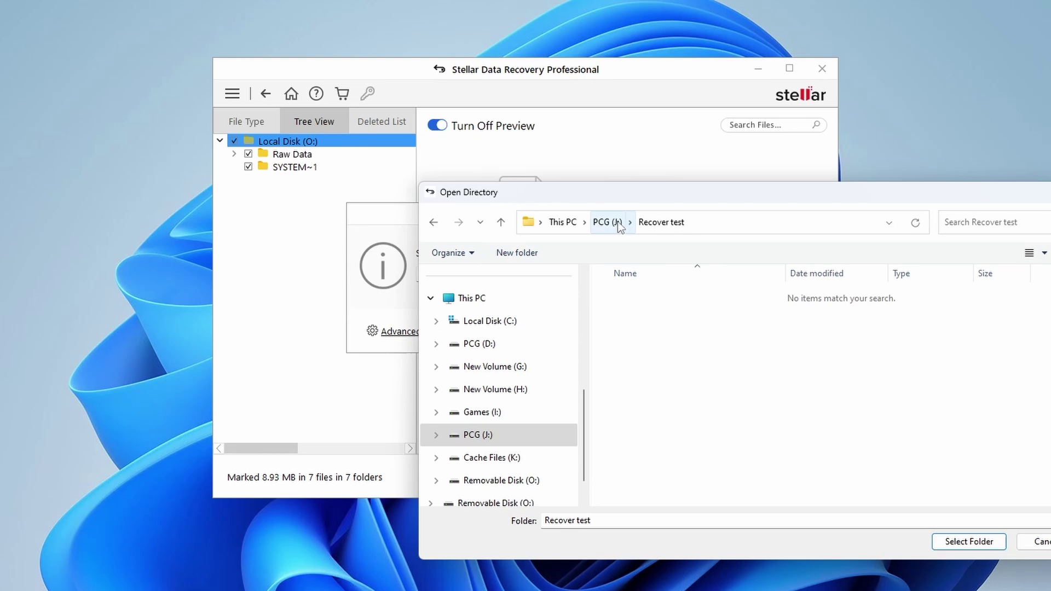
click(527, 254)
text(disk O)
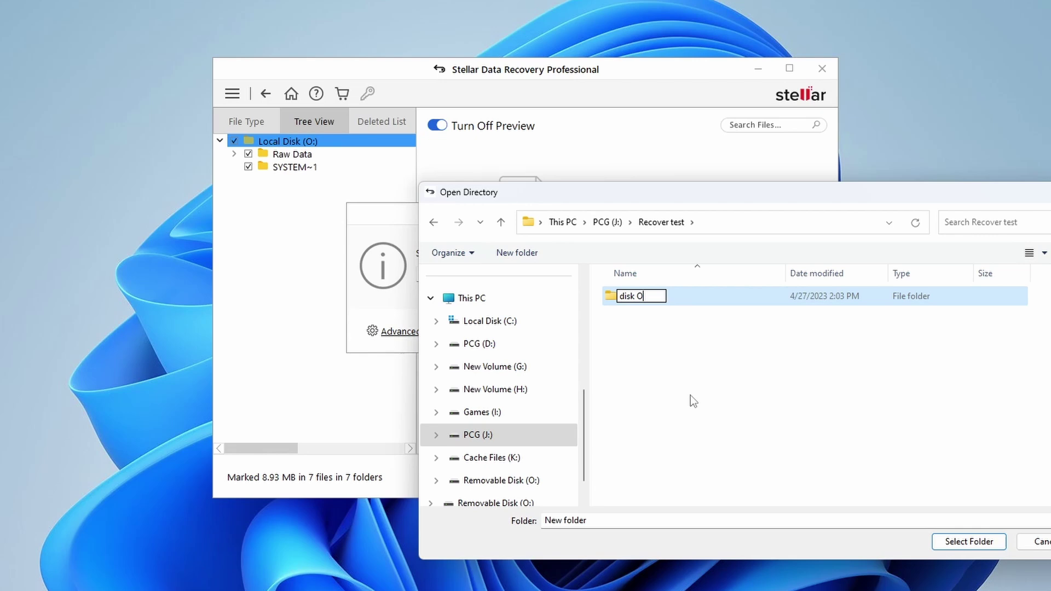
key(Return)
key(Return)
click(969, 542)
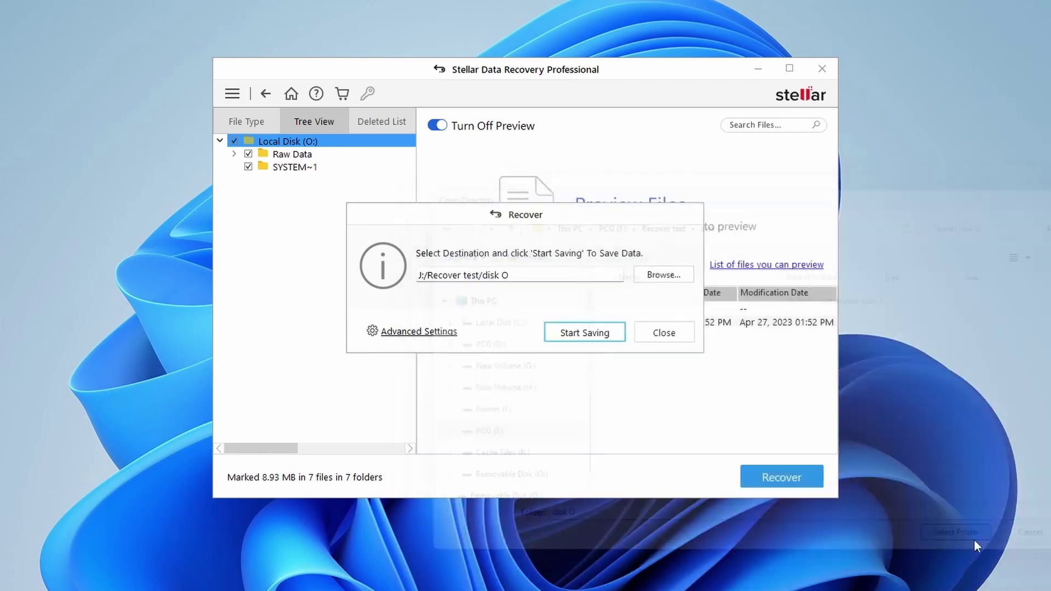
click(597, 338)
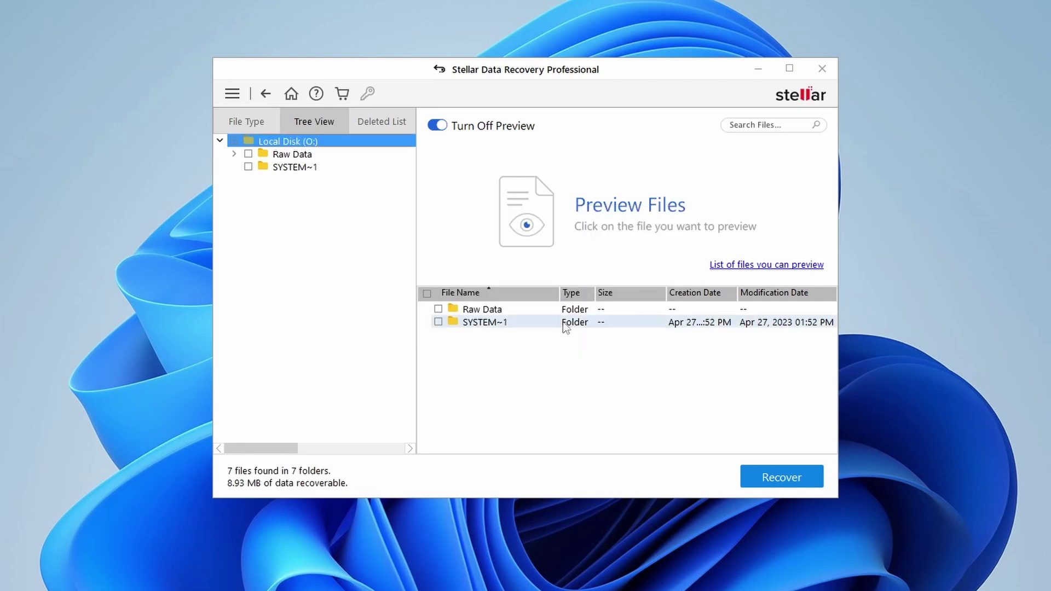
Step: Switch to File Explorer and open the Raw Data folder under Recover test, disk O, #Root on PCG (J:)
key(alt+Tab)
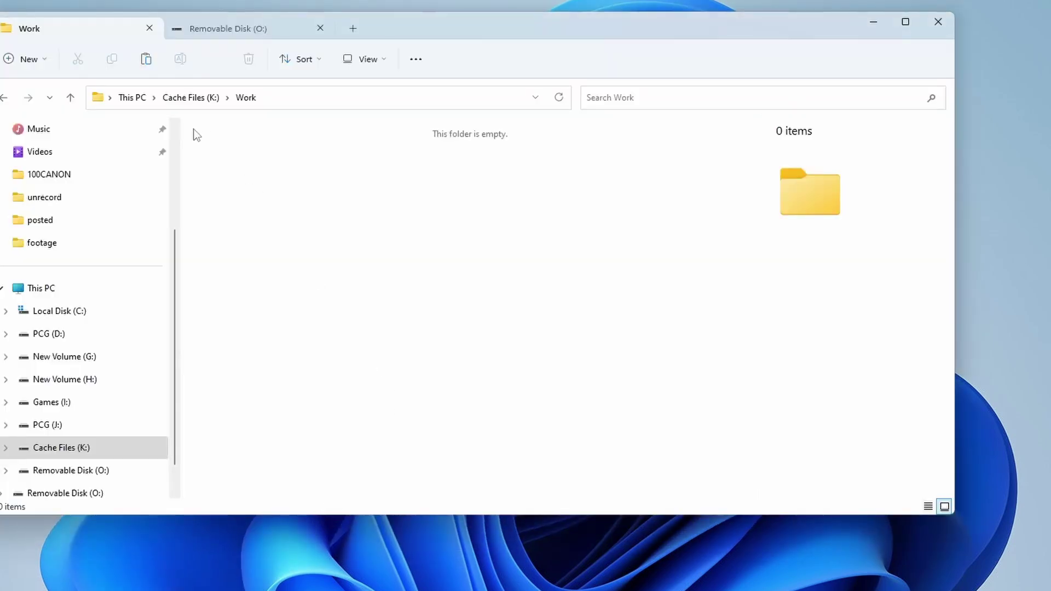
click(223, 27)
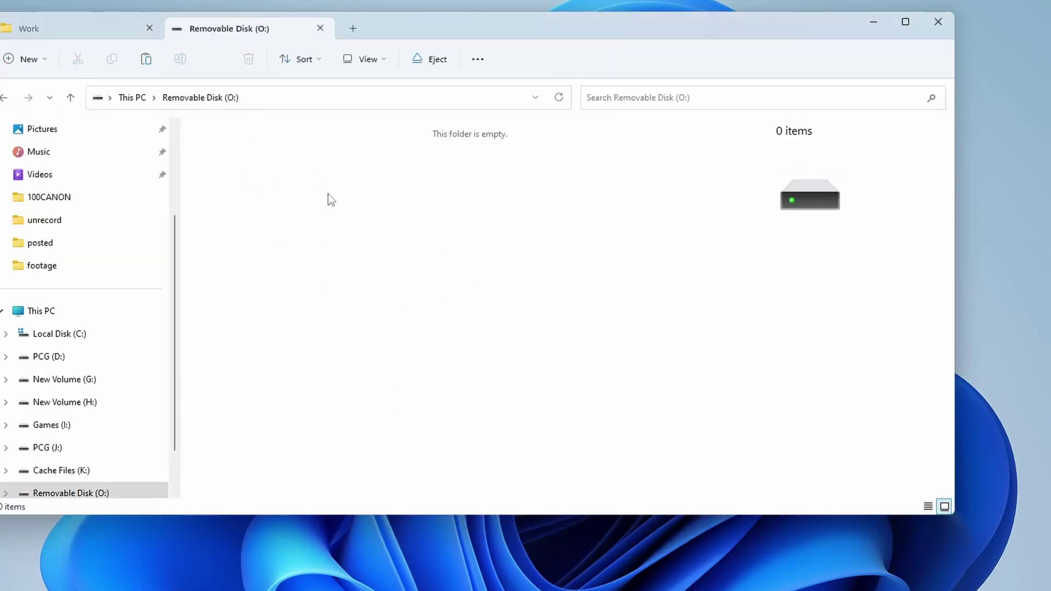
click(99, 446)
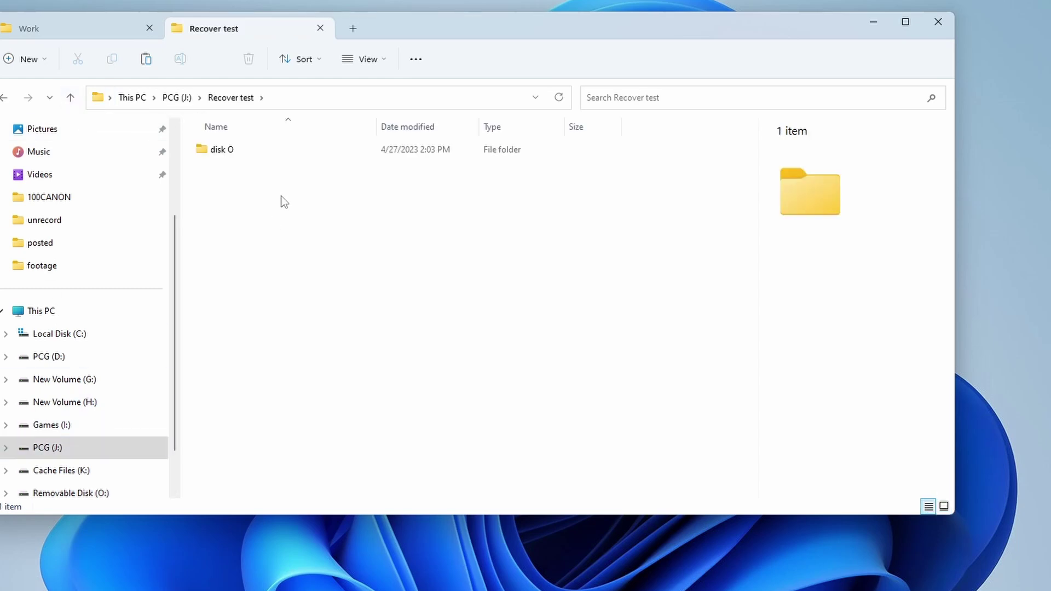
double_click(255, 155)
double_click(255, 155)
double_click(254, 150)
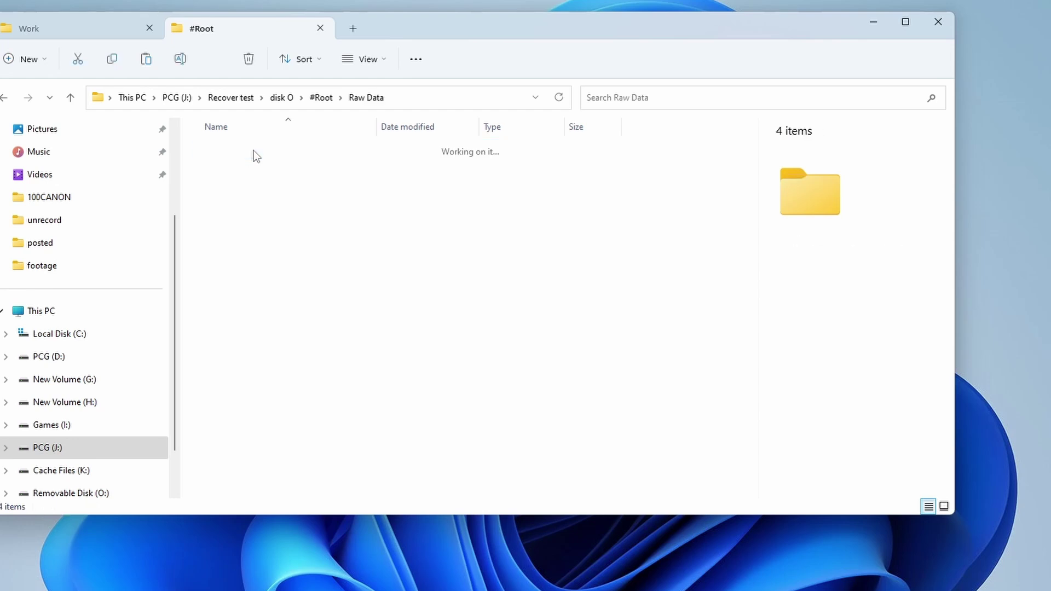
Step: Inspect the two recovered iPhone photos in the JPEG folder with larger thumbnails, and return to Raw Data
double_click(254, 150)
click(249, 191)
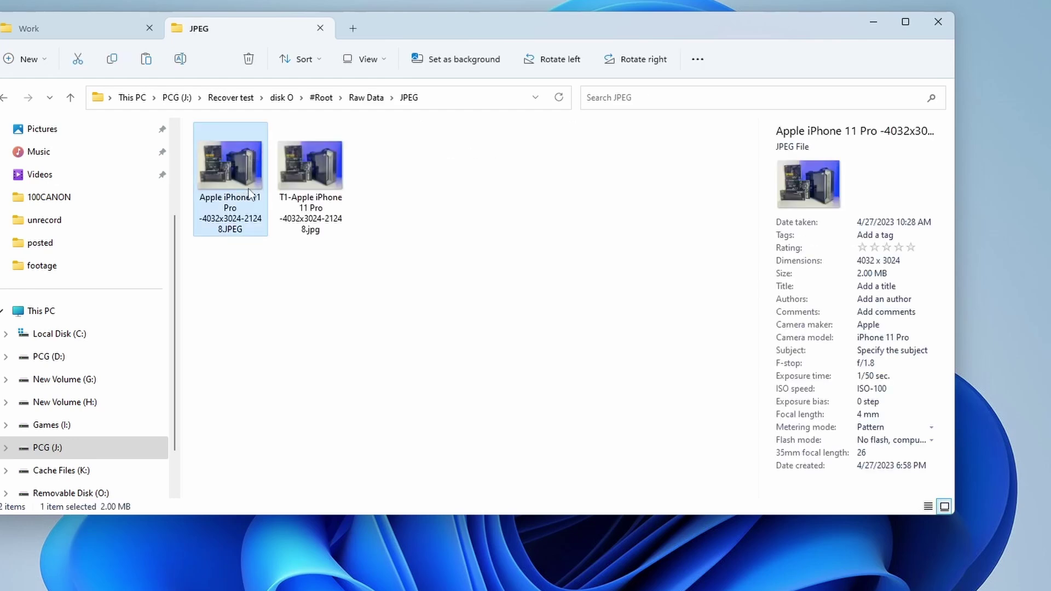
click(327, 189)
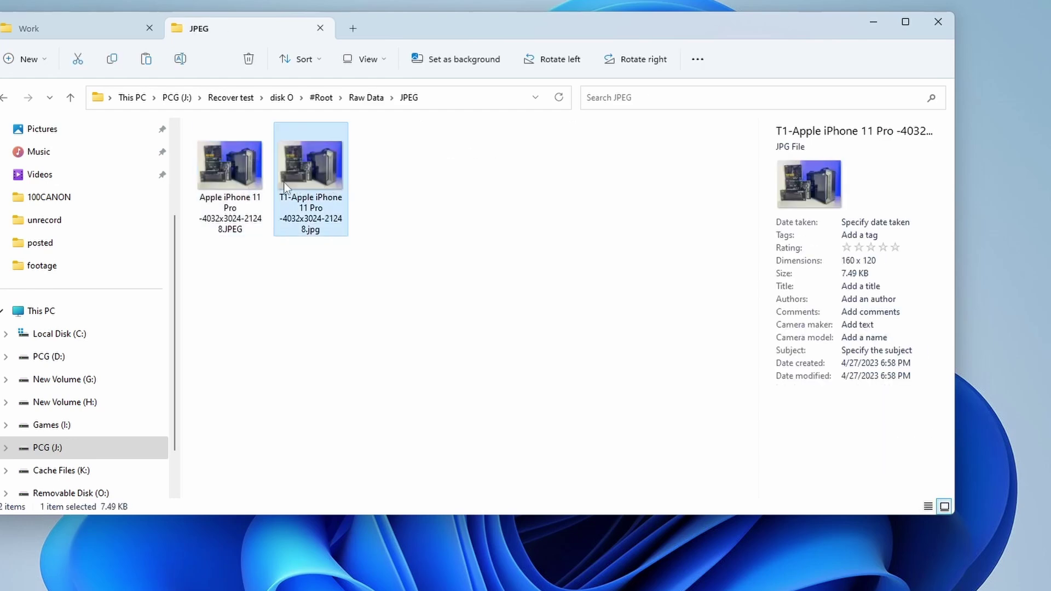
click(250, 183)
ctrl+scroll(287, 310, up, 3)
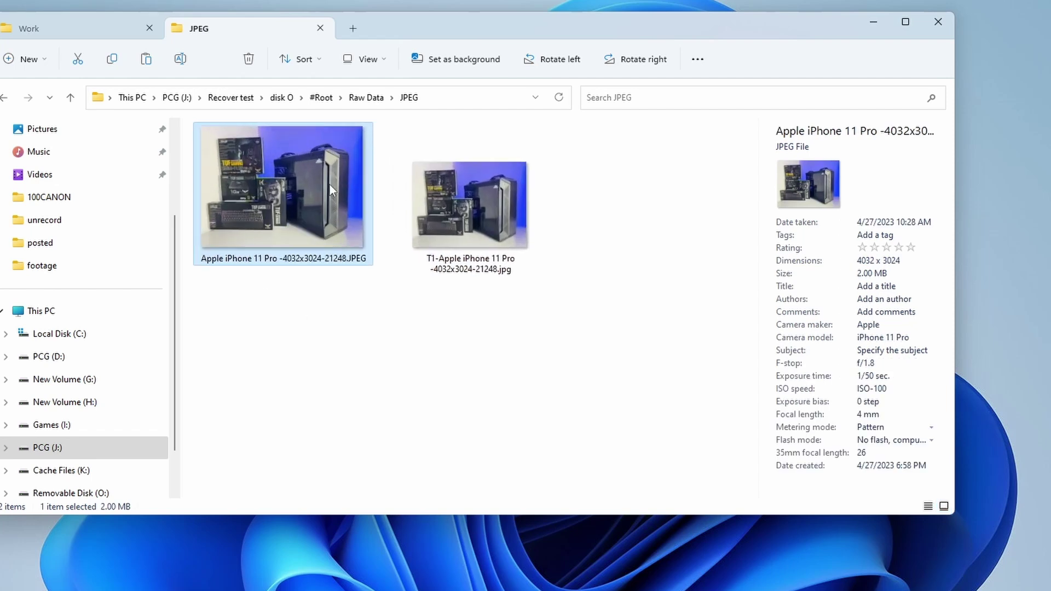
click(472, 213)
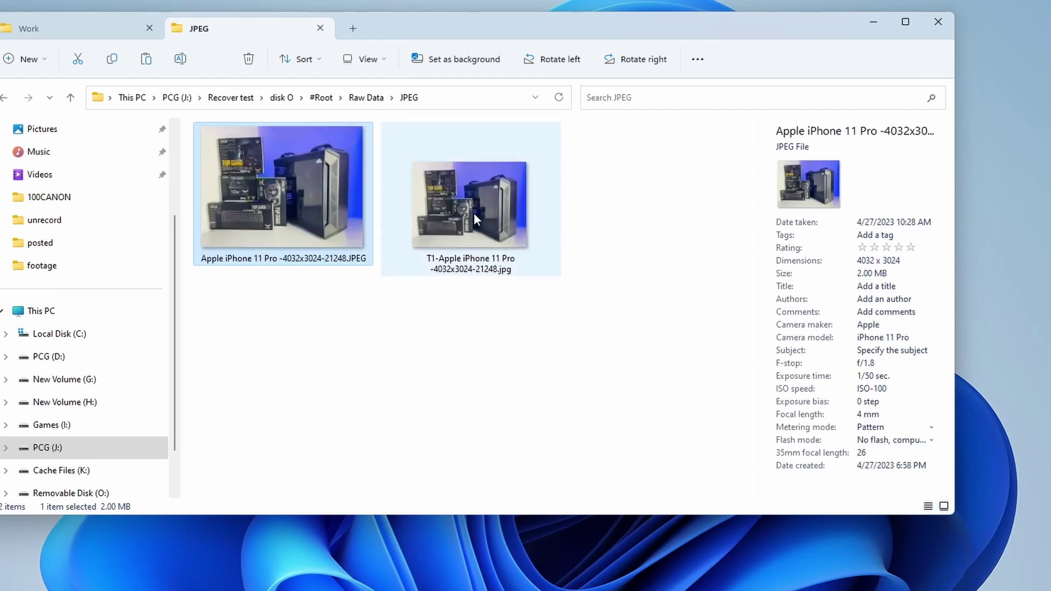
key(BackSpace)
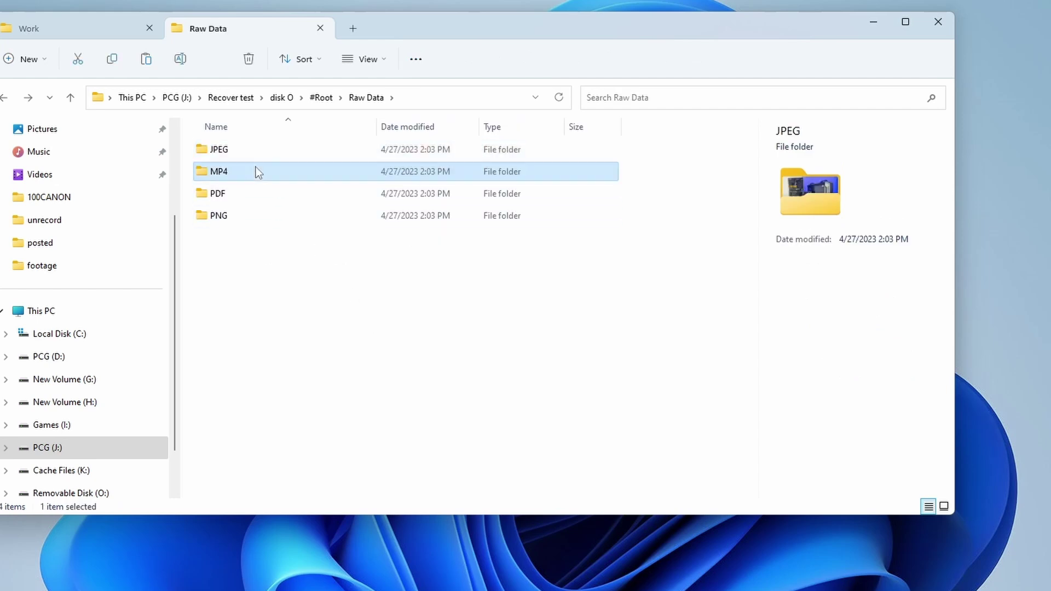
Step: Play the recovered video 1150.MP4 from the MP4 folder, close the player and return to Raw Data
double_click(253, 169)
click(259, 188)
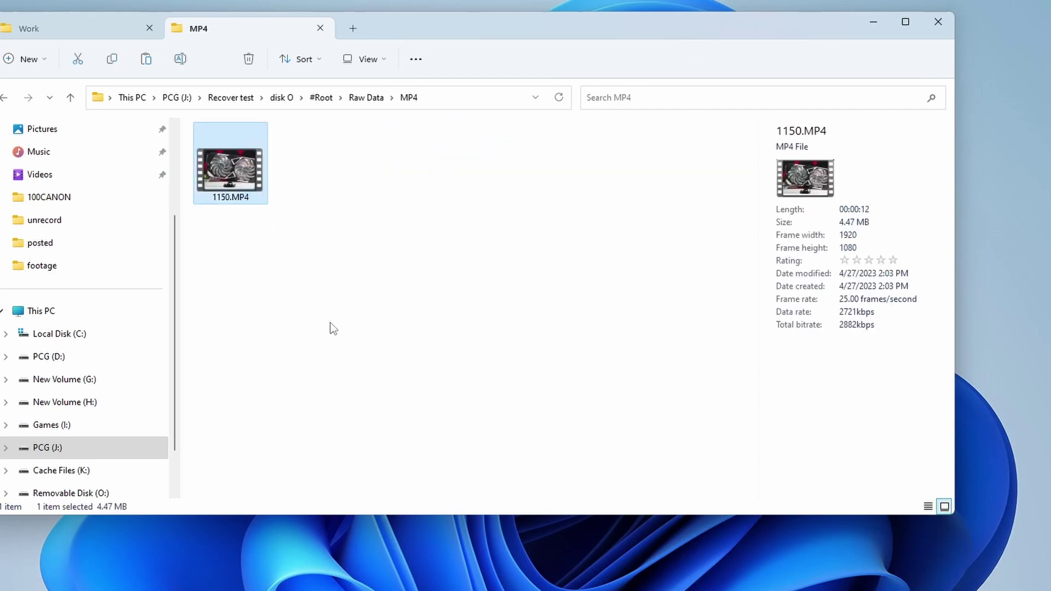
key(Return)
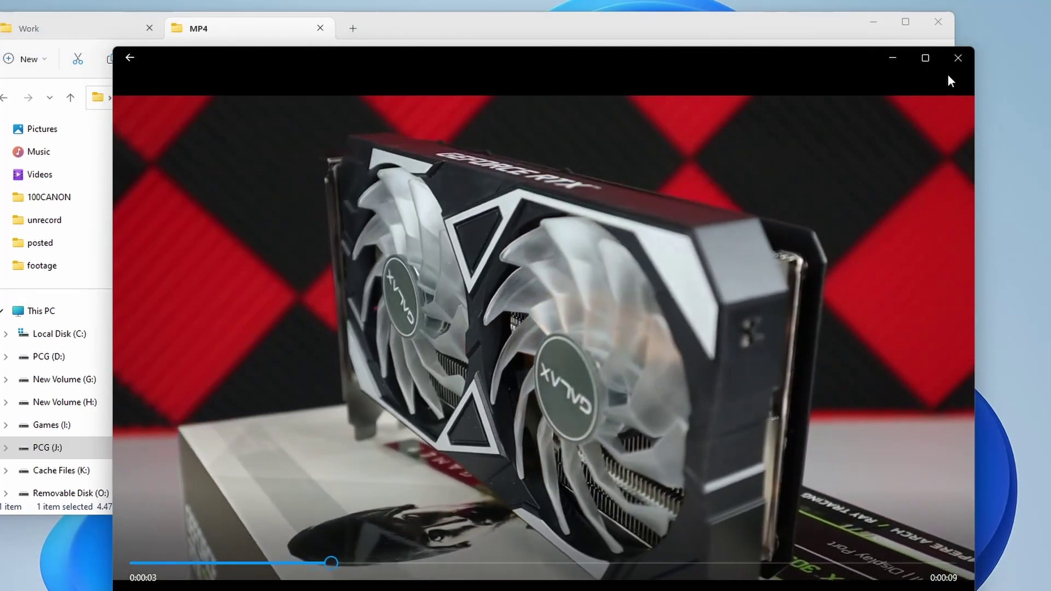
click(958, 57)
key(alt+Up)
Step: Open the recovered document in the PDF folder to check its content, close it and return to Raw Data
click(260, 198)
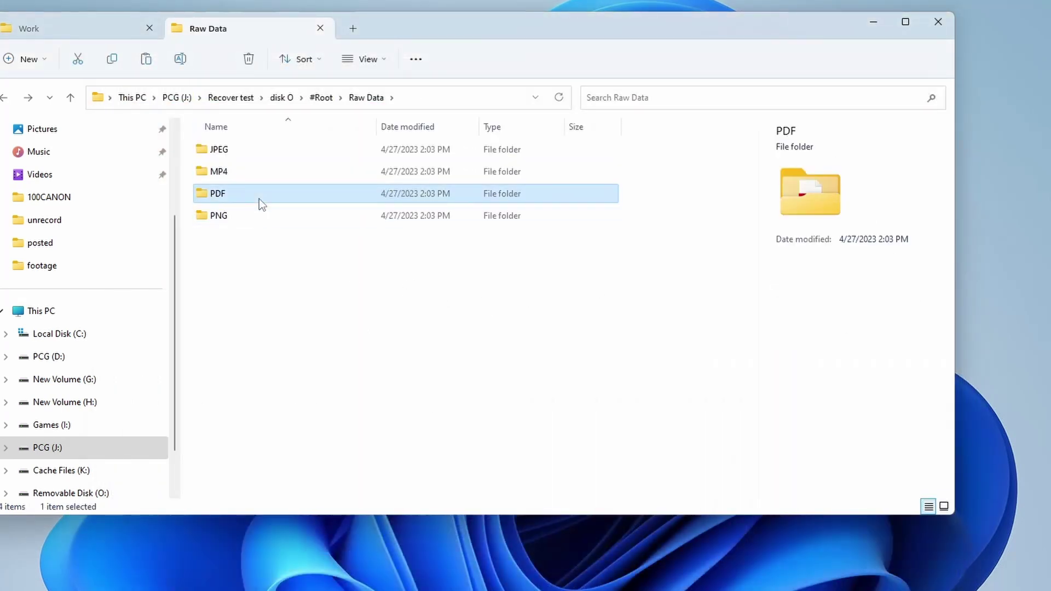
double_click(259, 199)
double_click(244, 153)
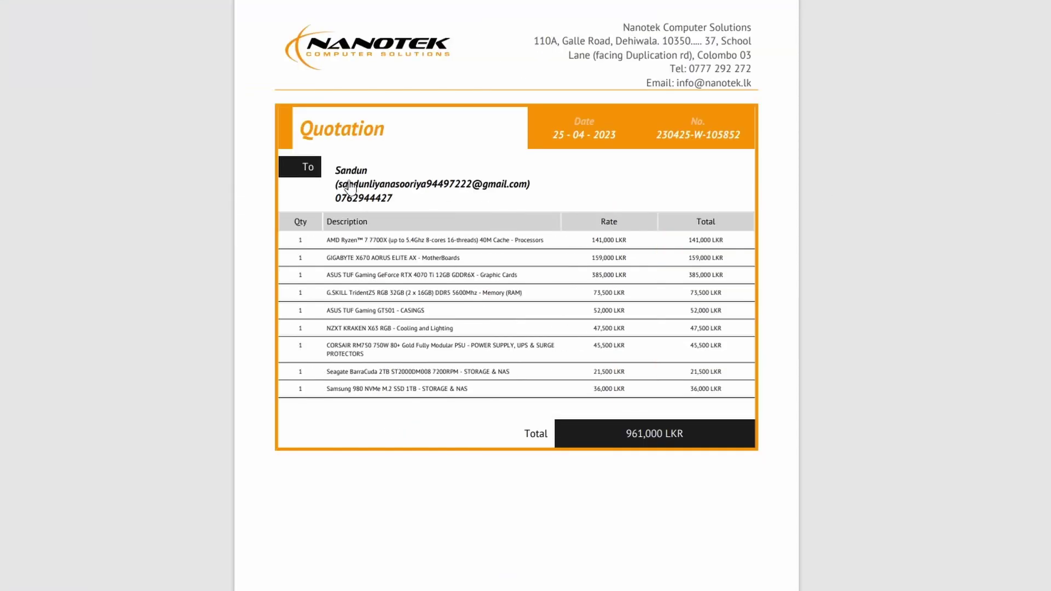
key(alt+F4)
key(BackSpace)
Step: View the two recovered images in the PNG folder, close the viewer and return to Raw Data
double_click(261, 216)
double_click(231, 168)
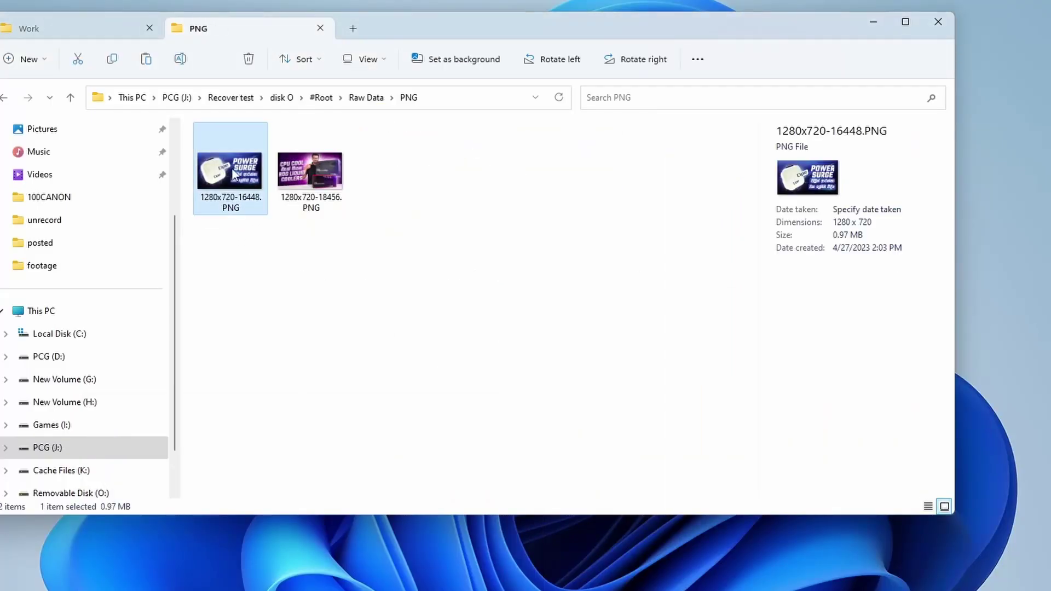
key(Right)
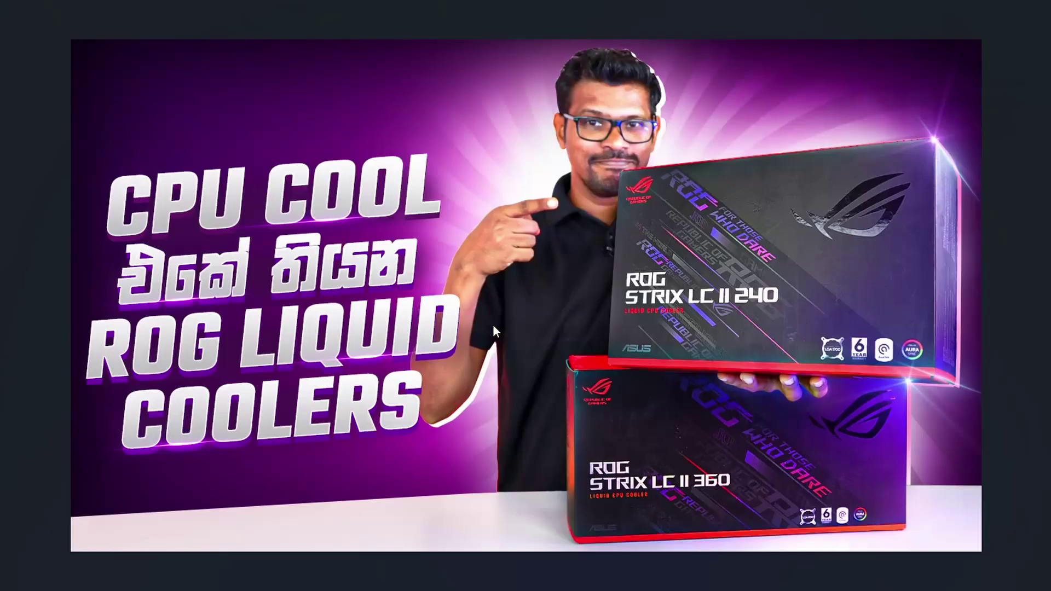
key(Left)
key(Escape)
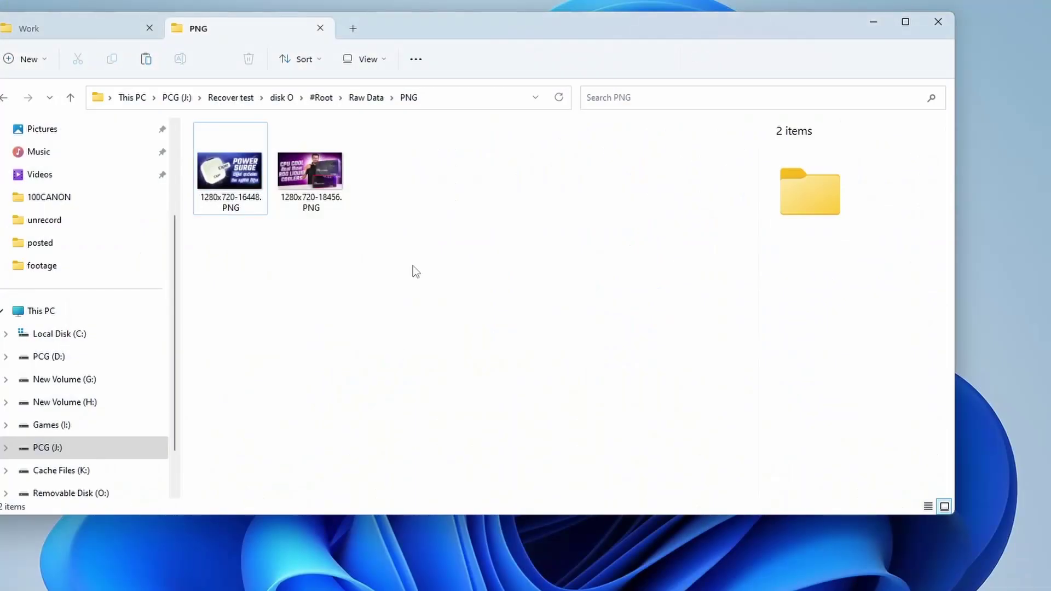
key(BackSpace)
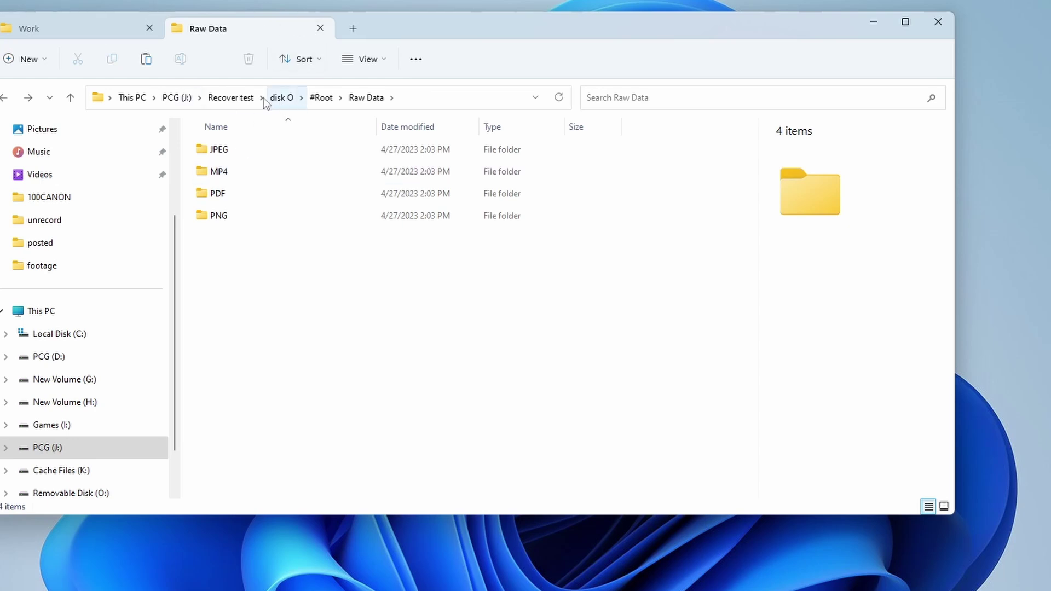
Step: Go back to the Recover test folder, and show the details of Removable Disk (O:) in This PC
click(241, 98)
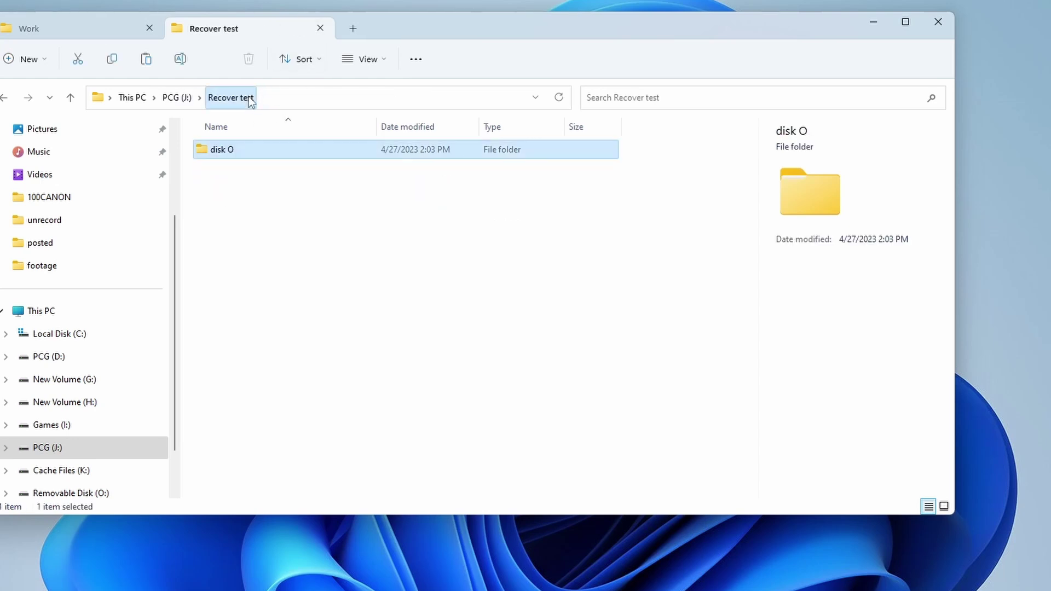
click(112, 25)
click(47, 290)
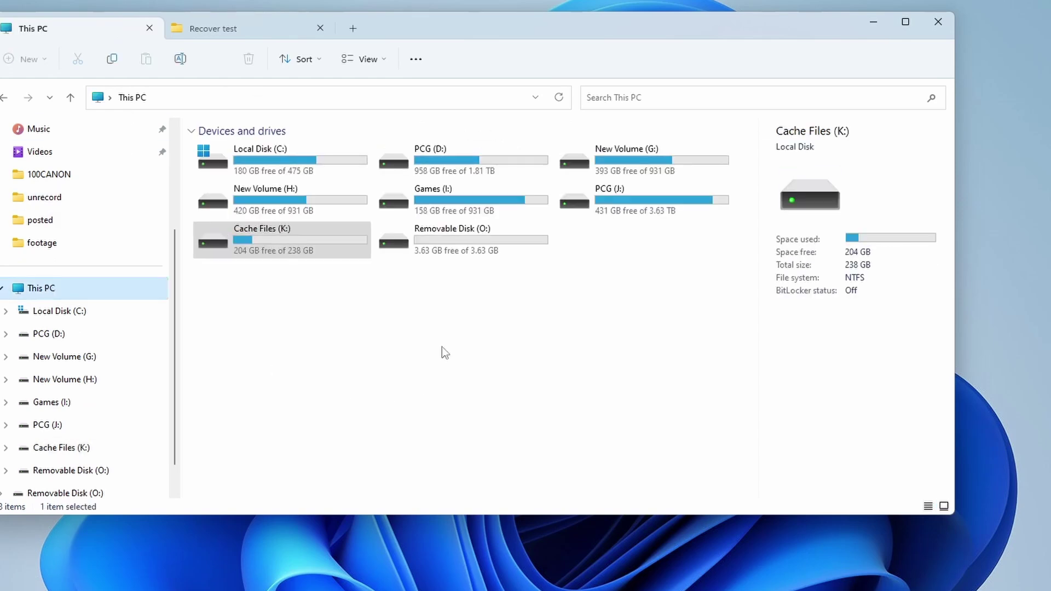
click(475, 235)
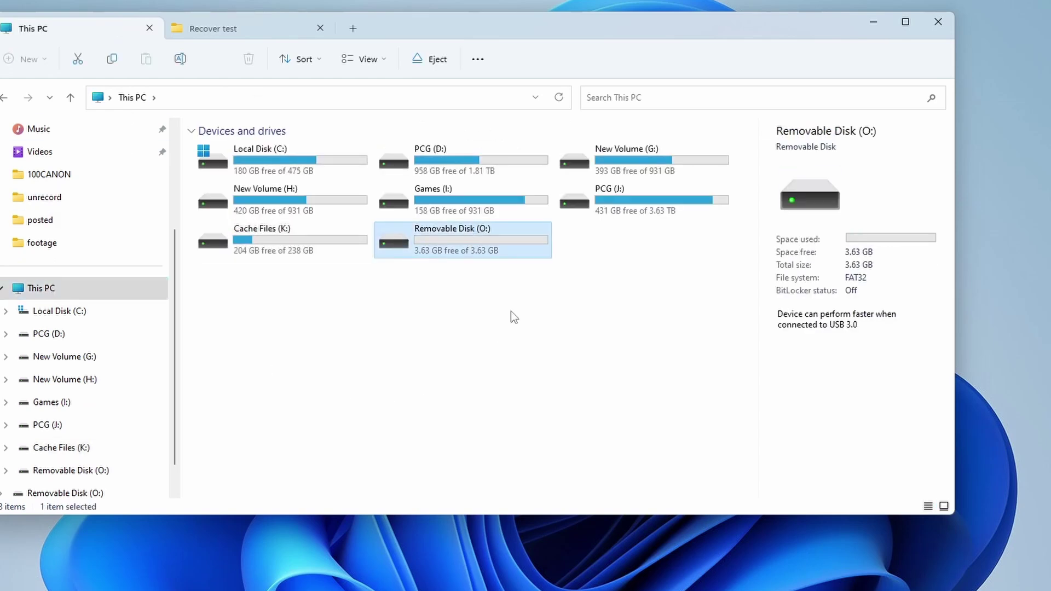